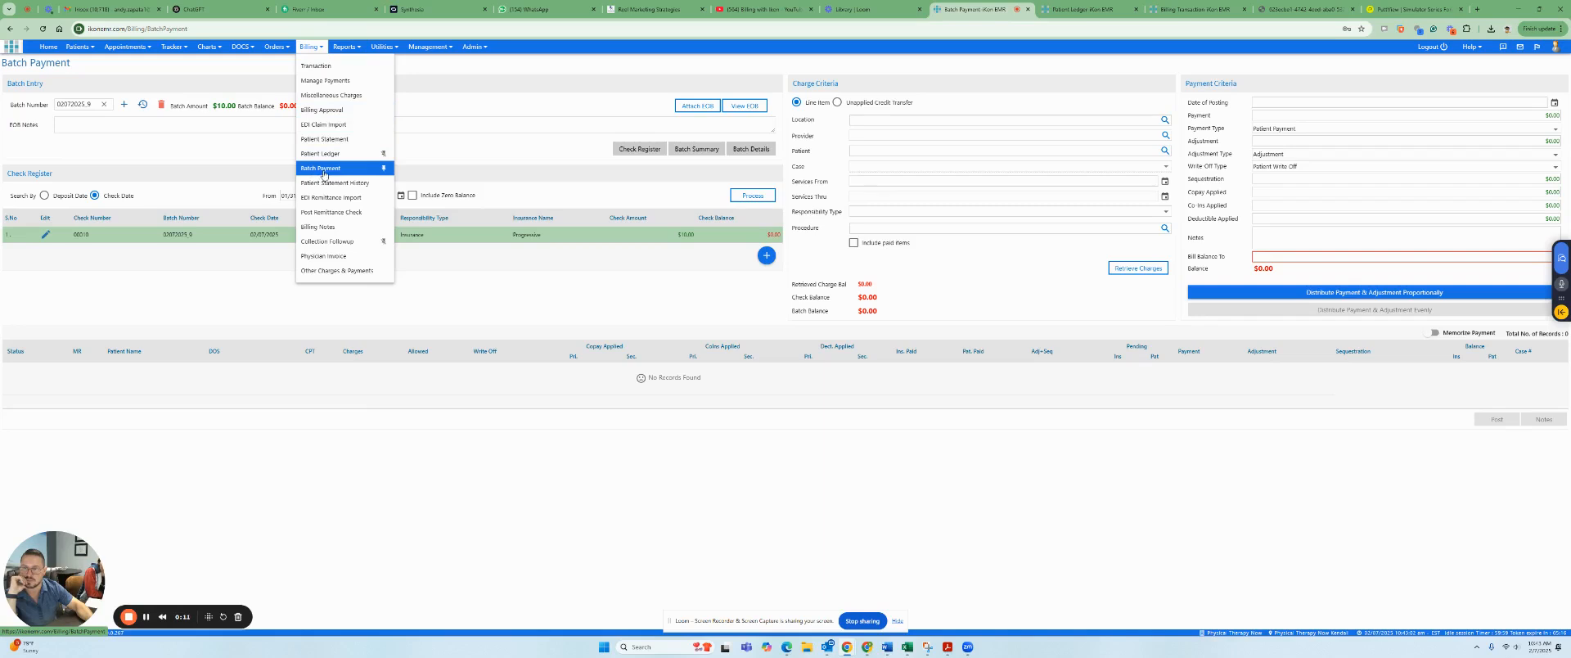
Create a new payment batch in the batch entry section.
click(125, 105)
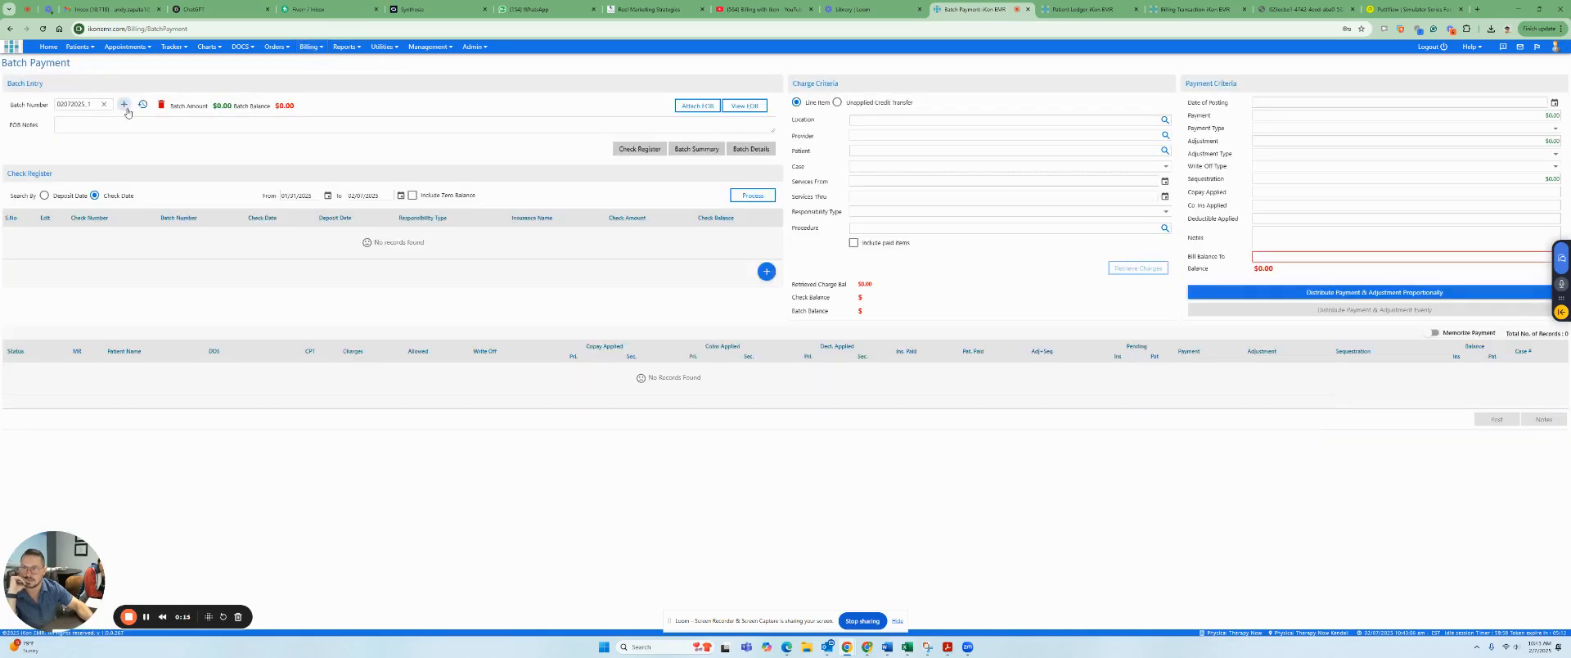
drag(87, 104, 53, 108)
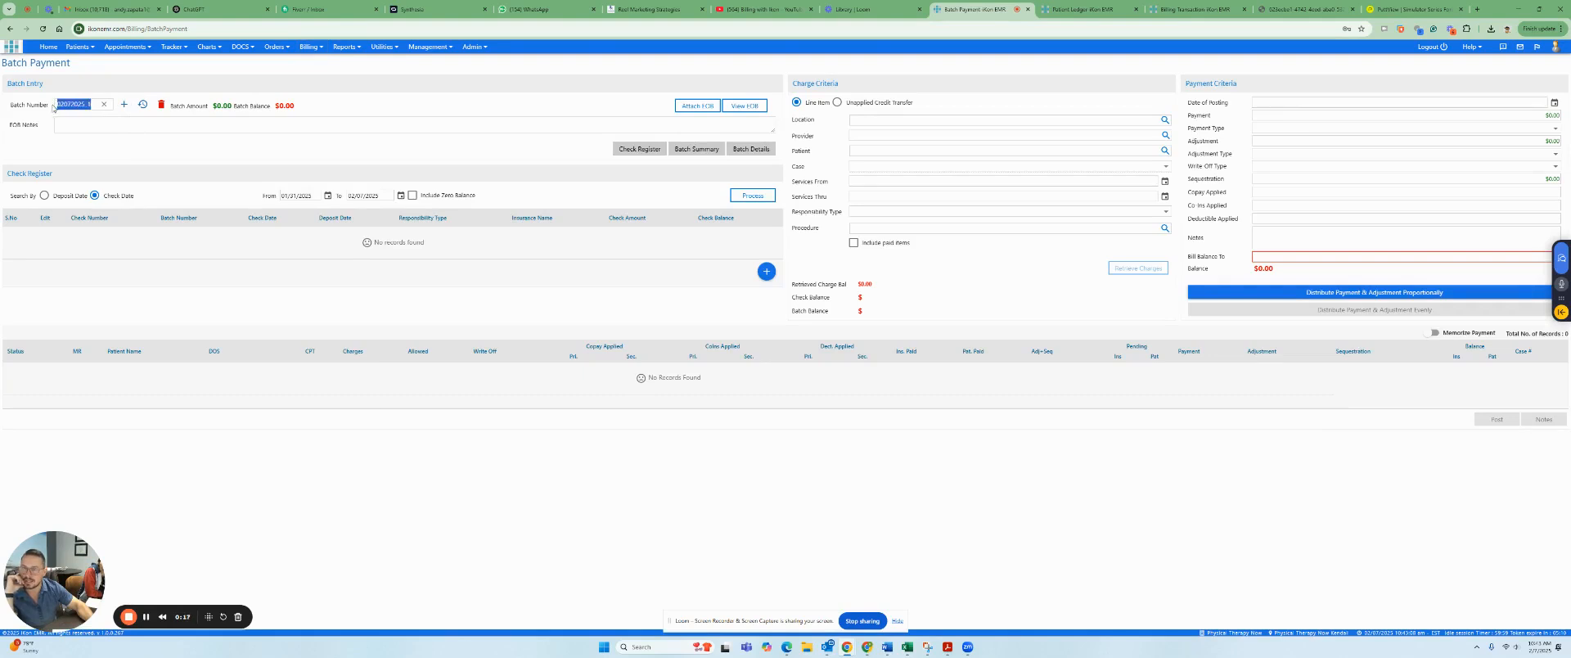
click(149, 148)
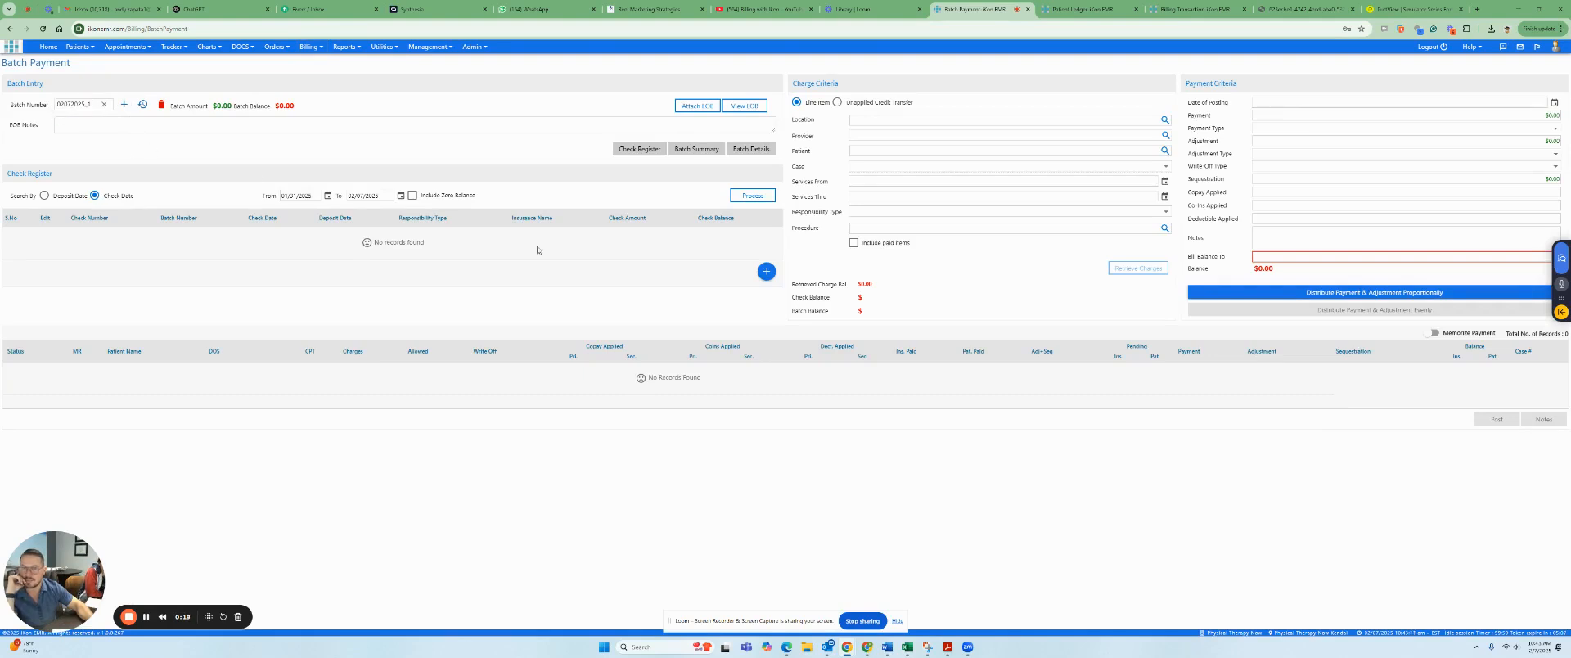
Start a new check register entry with check number 001001 and a check amount of $10.
click(767, 272)
click(736, 319)
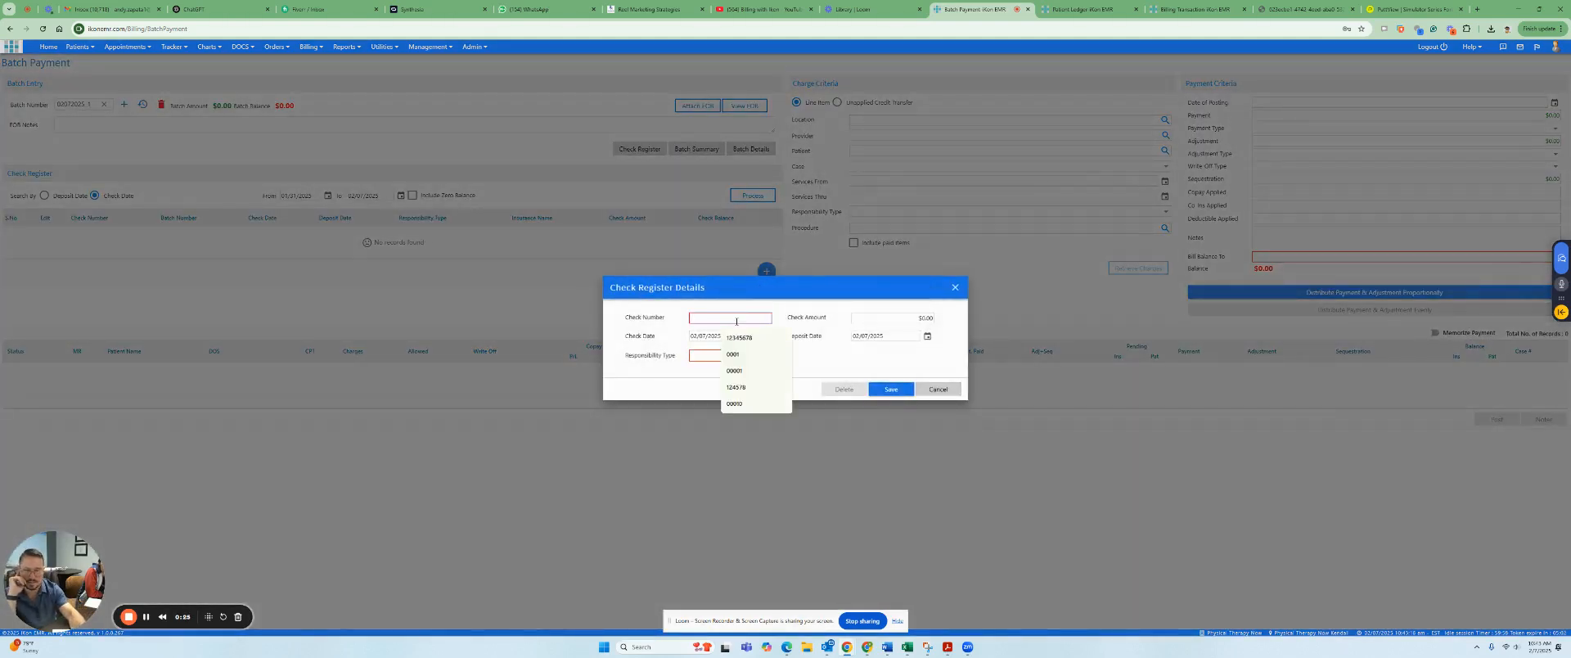
text(001001)
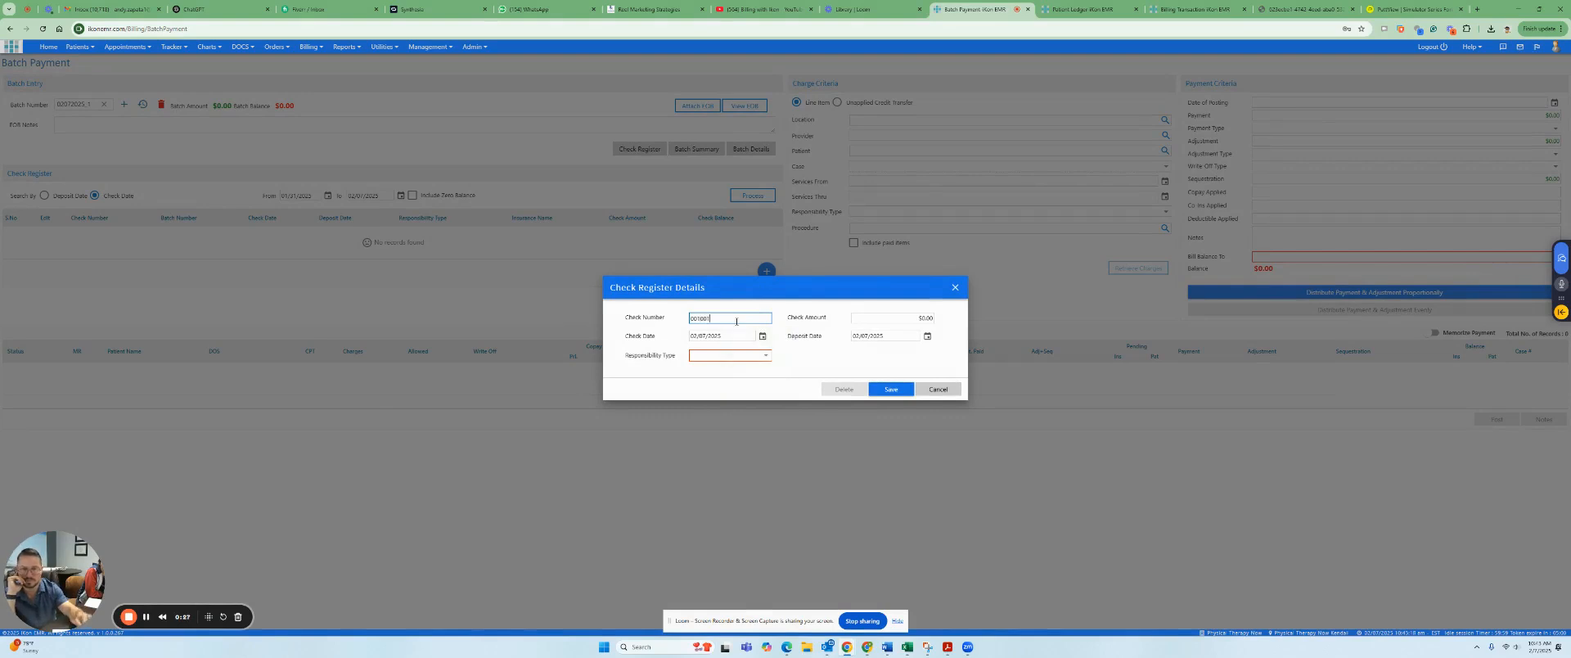
click(921, 318)
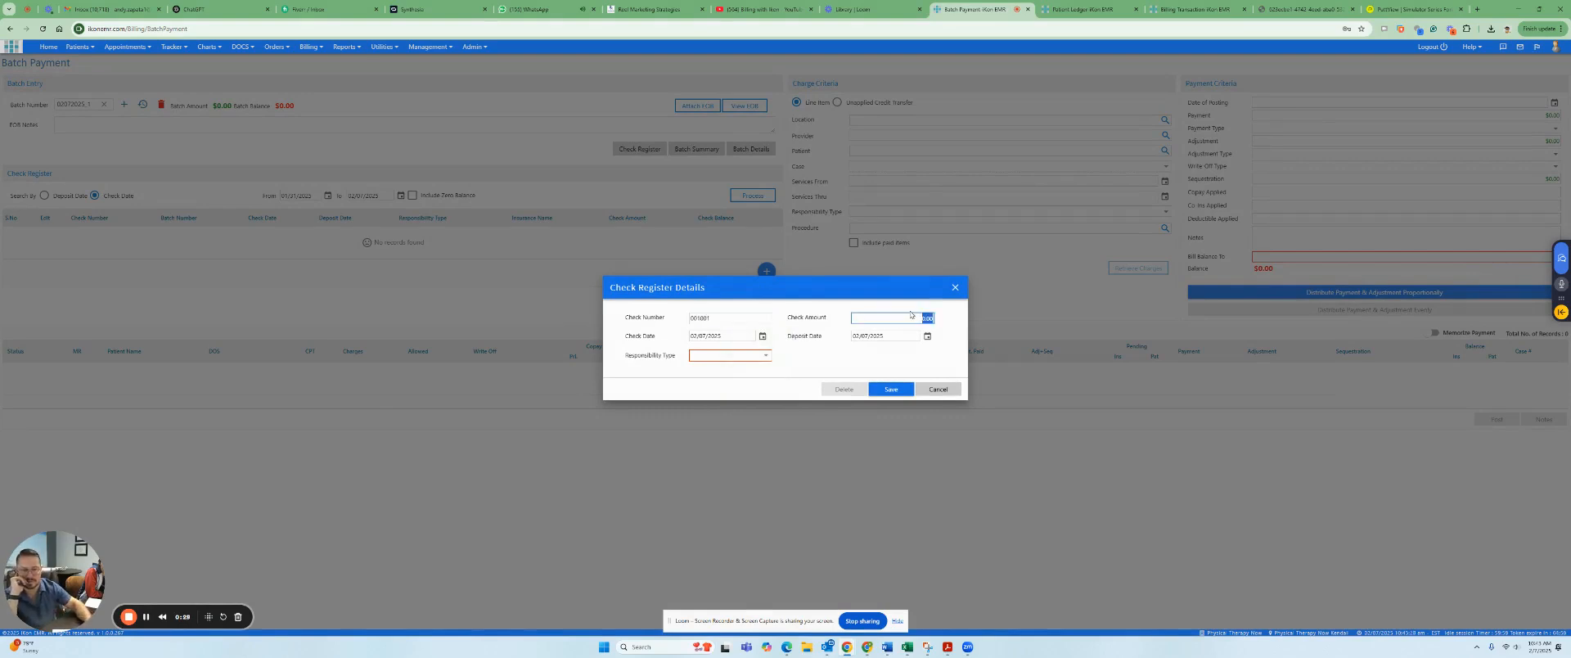
text(10)
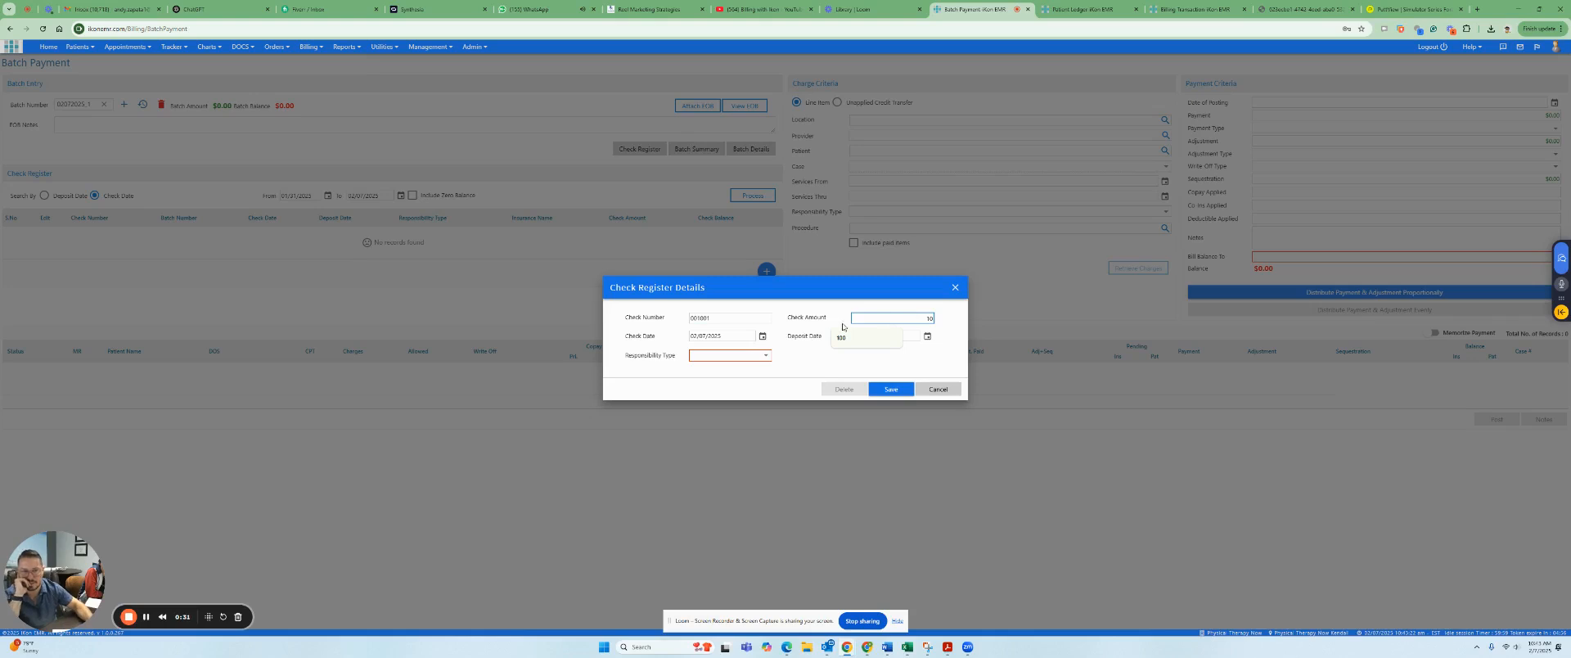
key(Tab)
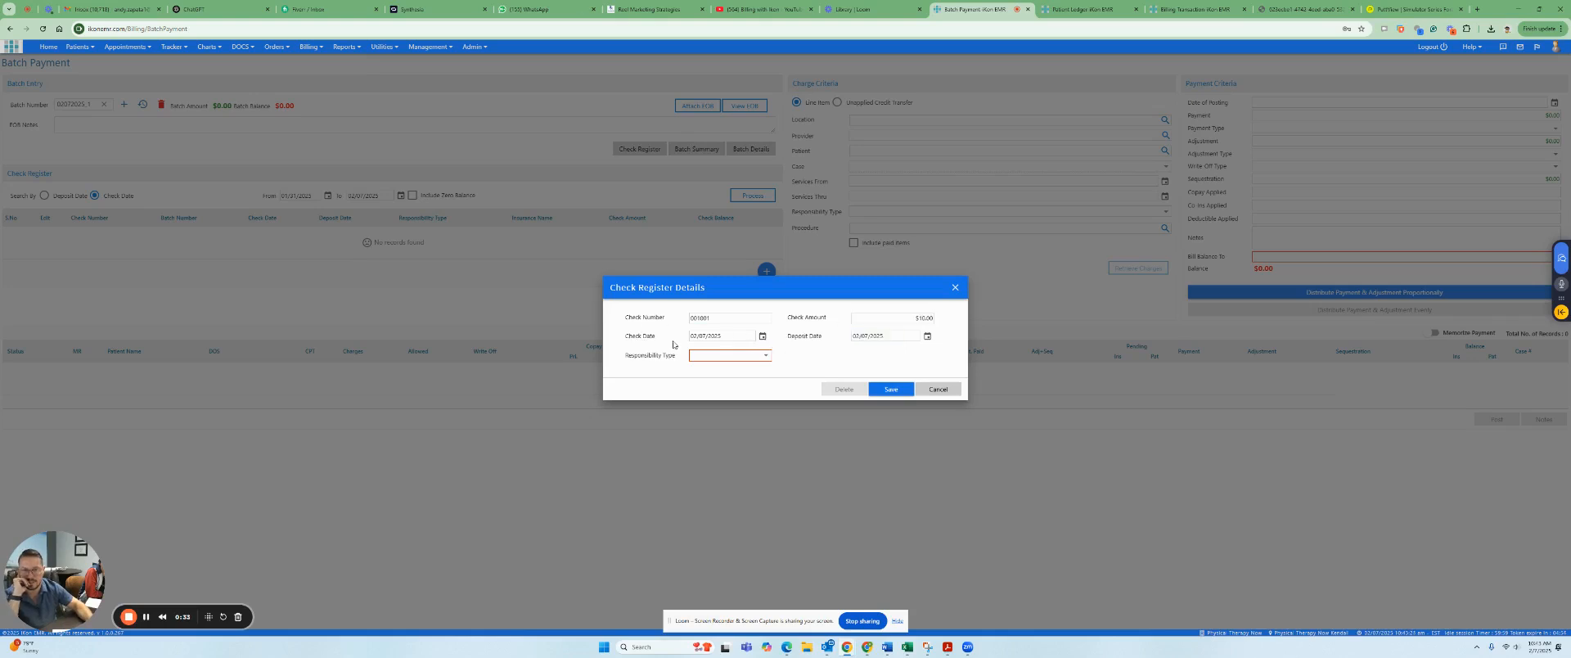
Date the check 02/04/2025, assign it to Insurance responsibility with Progressive as the insurer, and save it.
click(763, 338)
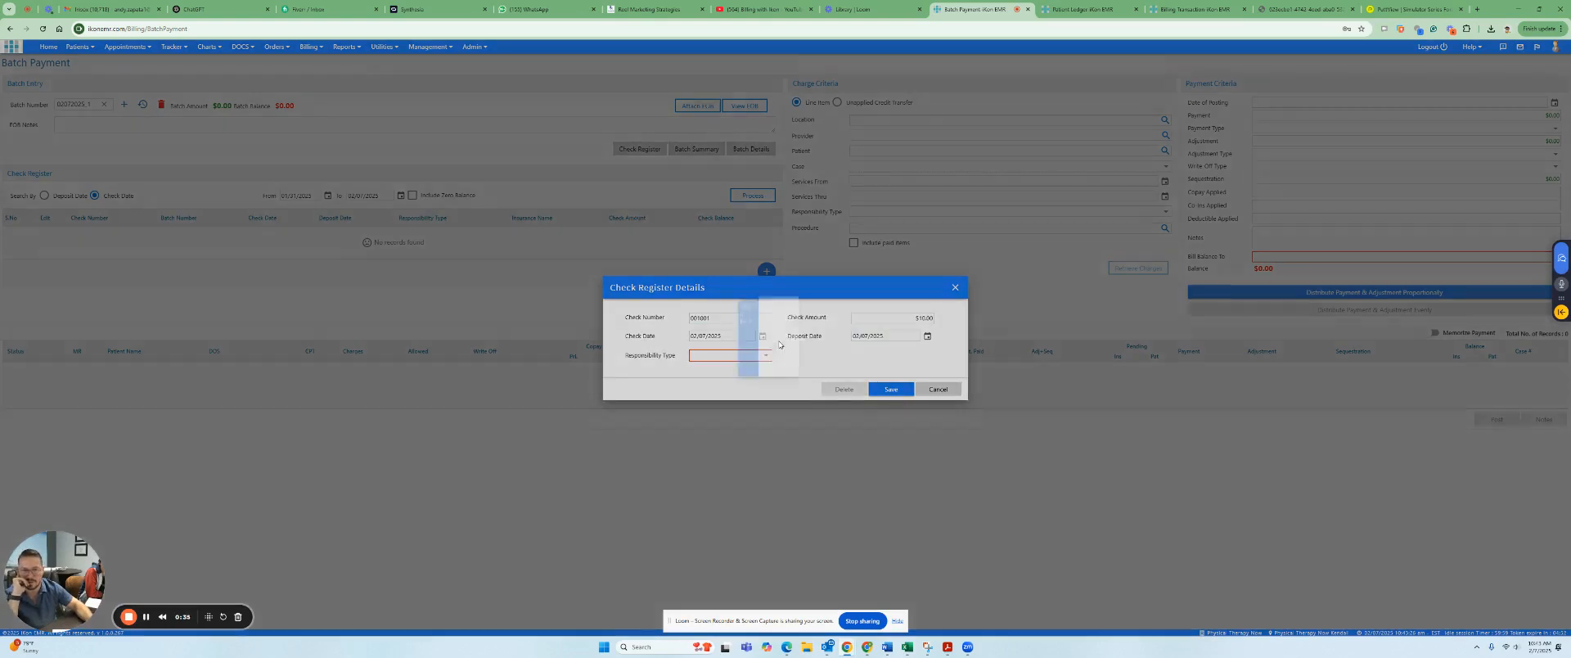
click(802, 328)
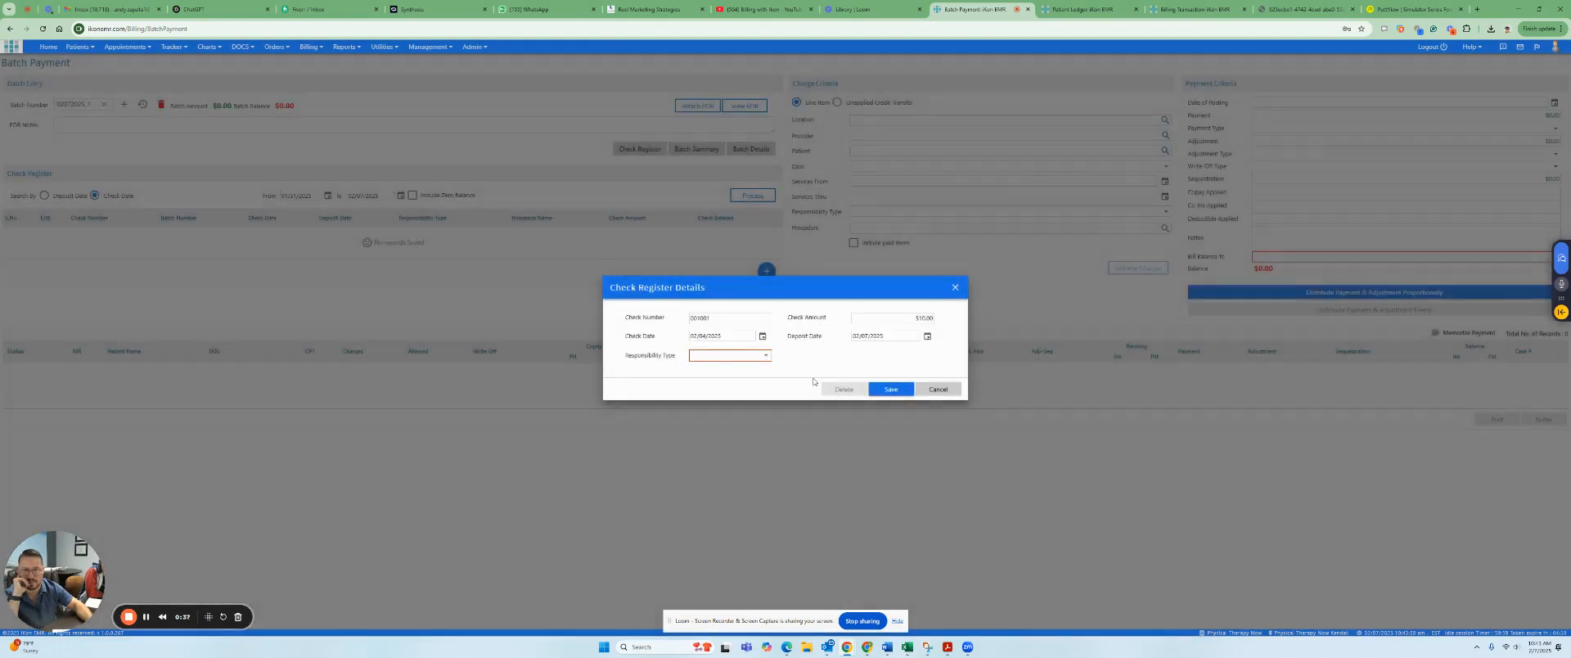
click(760, 358)
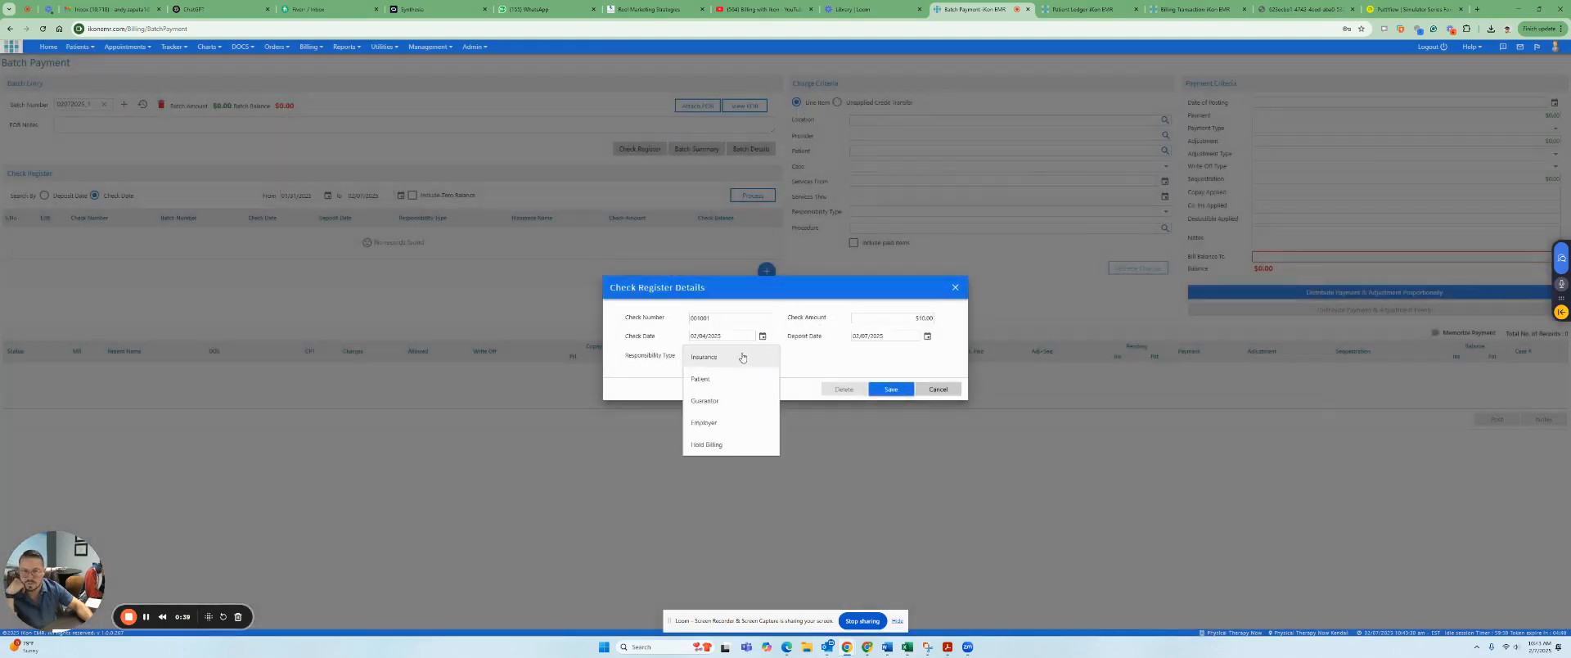
click(742, 358)
click(878, 357)
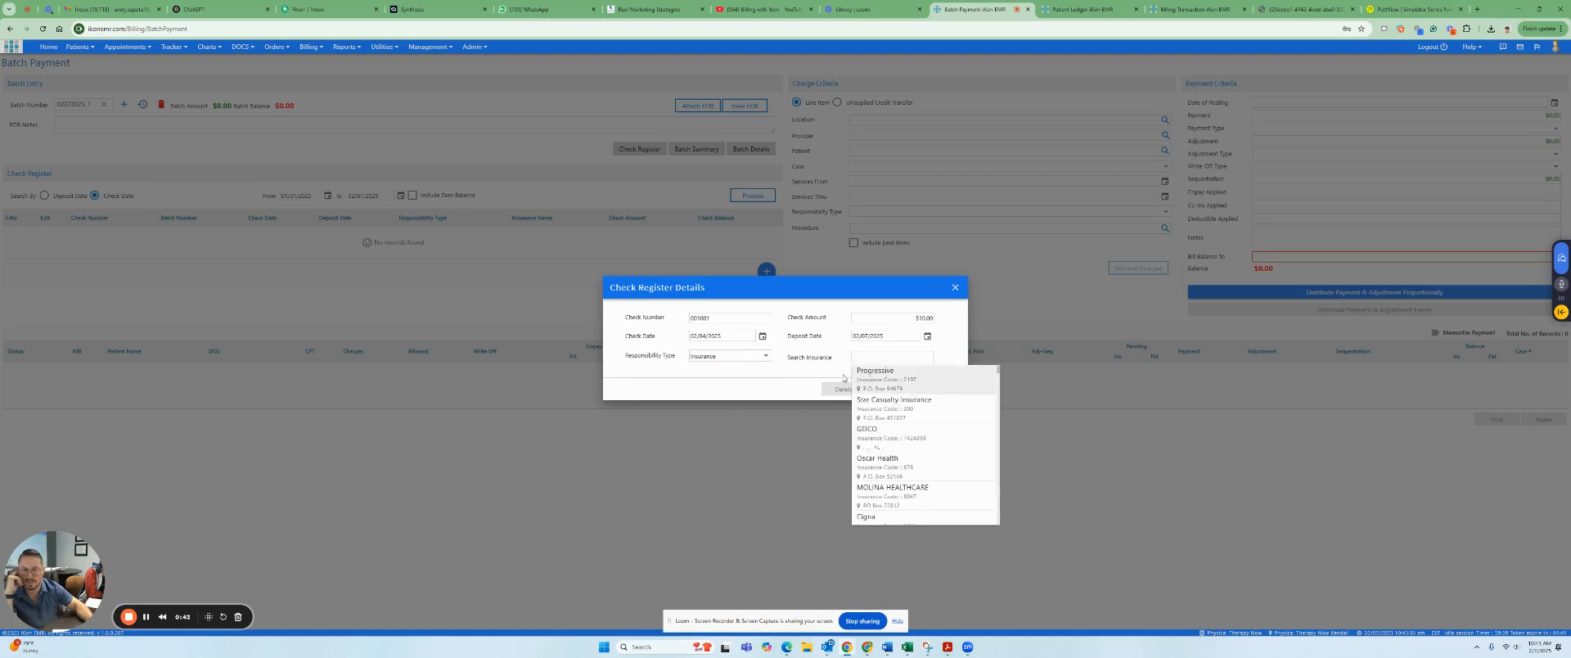
click(872, 373)
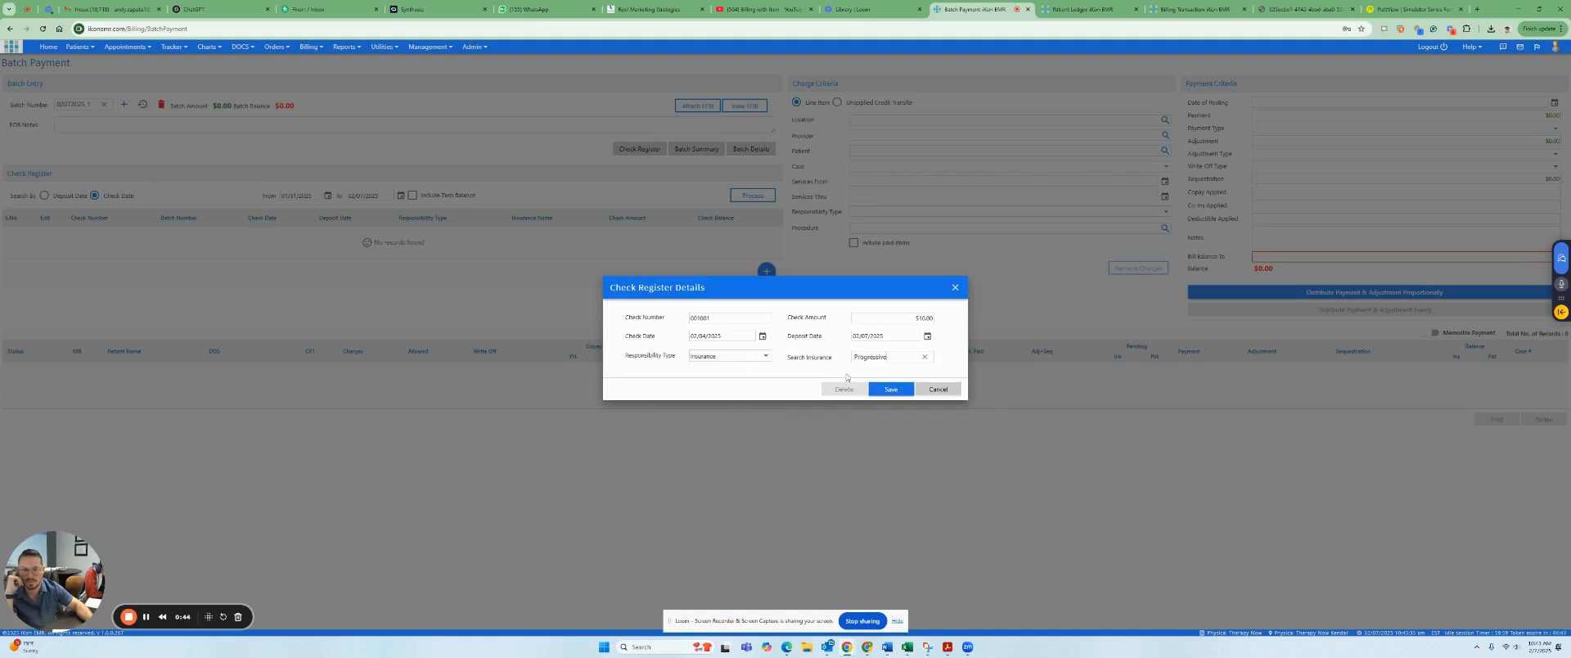
click(890, 389)
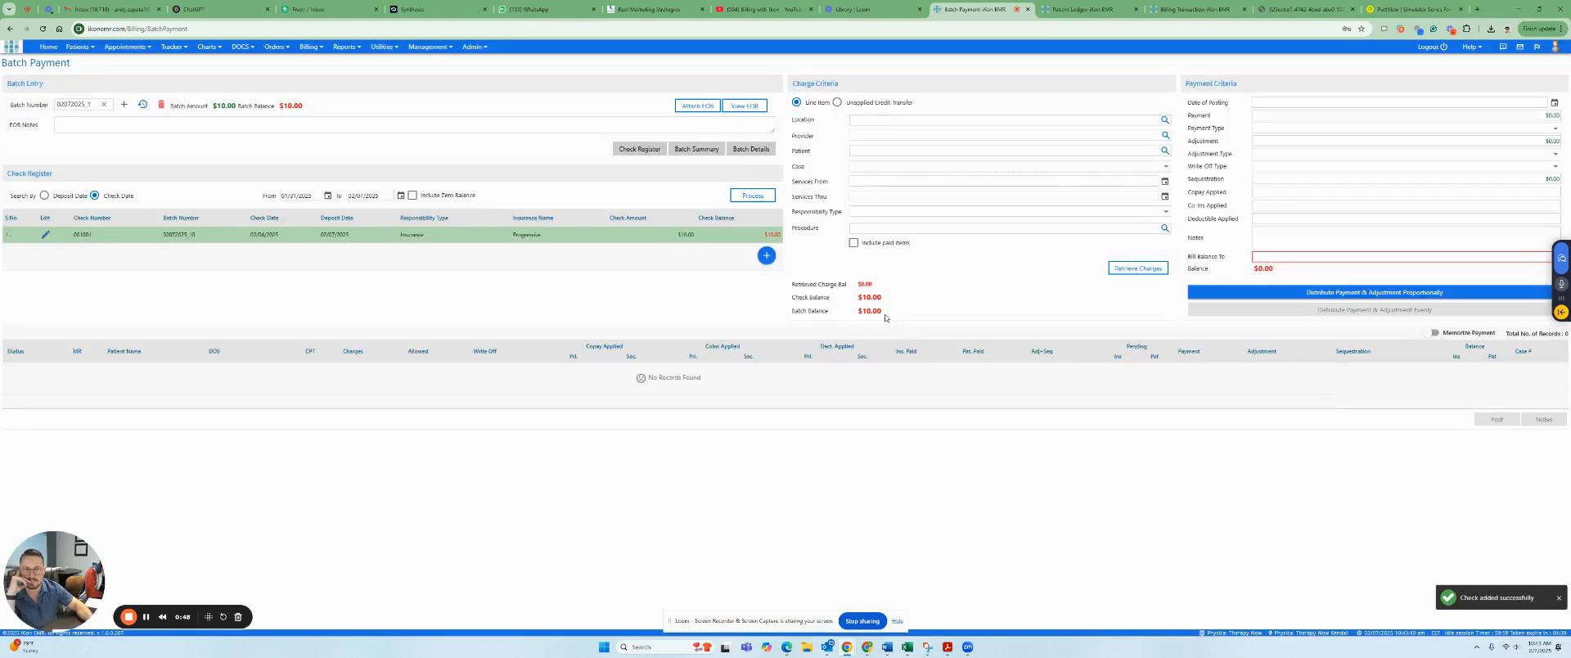
drag(882, 314, 792, 284)
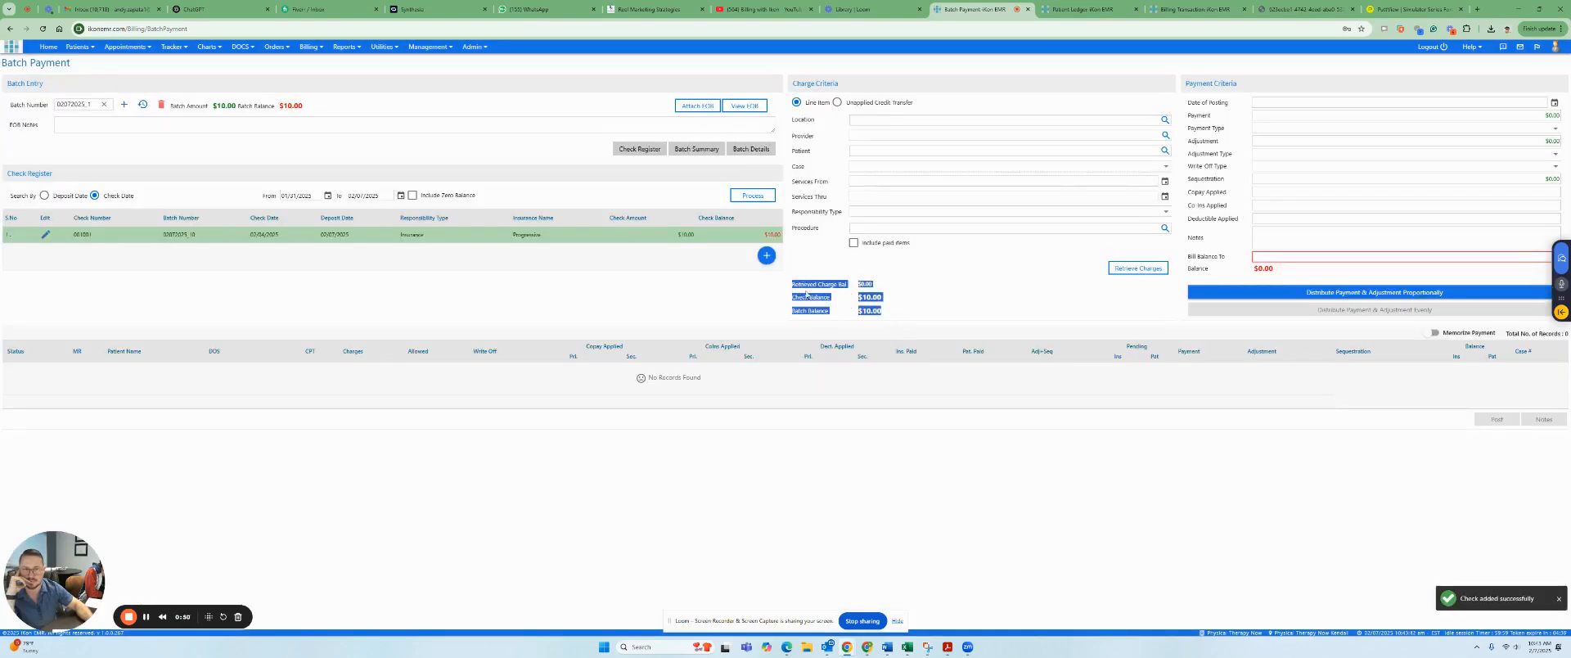
click(901, 304)
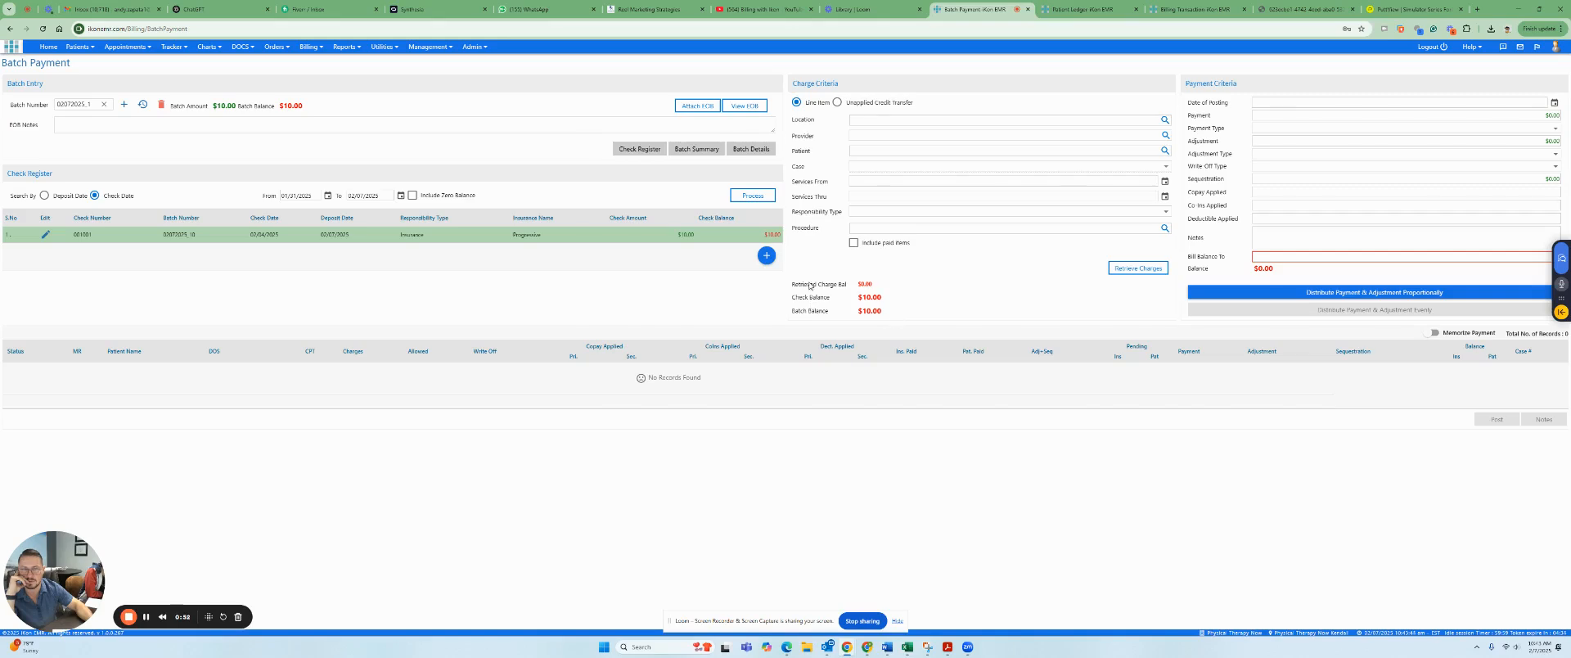
Retrieve the charges for the patient's paid Progressive case for other low back pain.
click(857, 149)
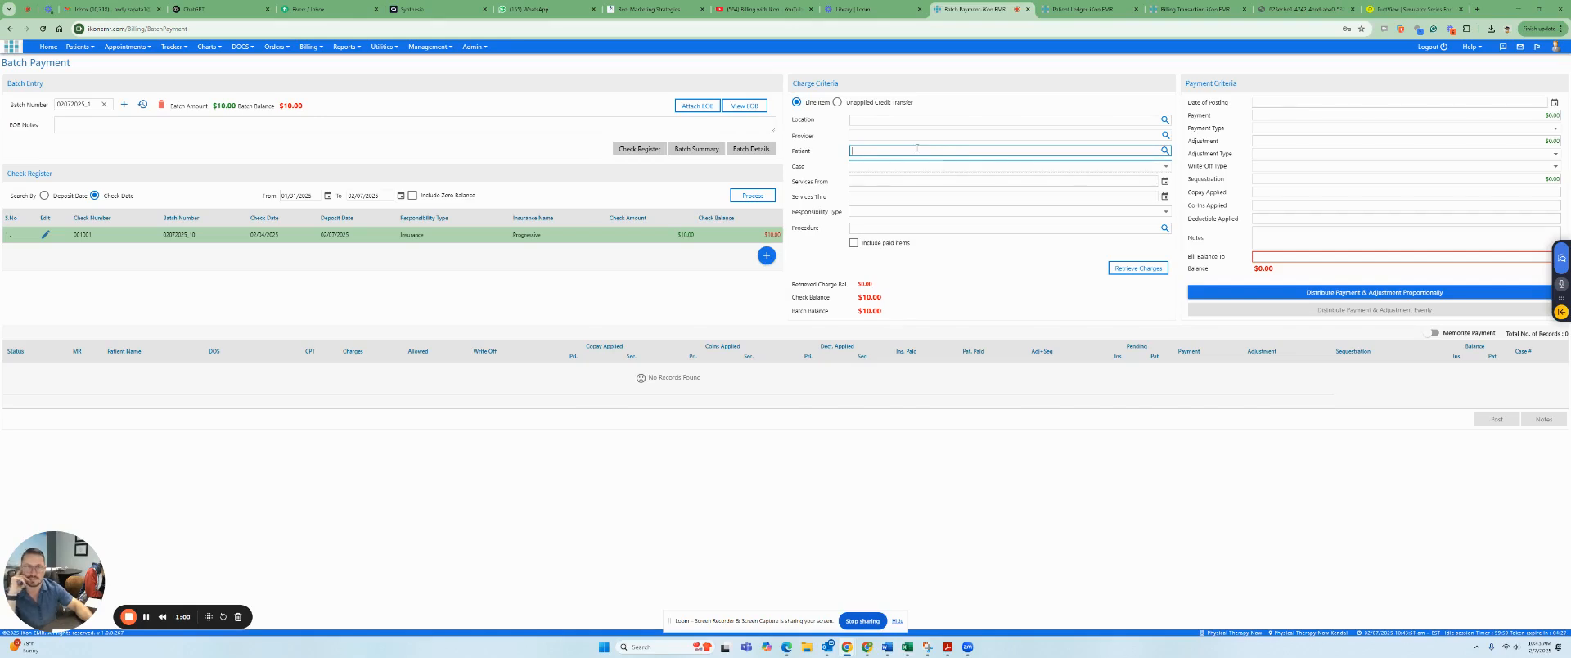
text(andy)
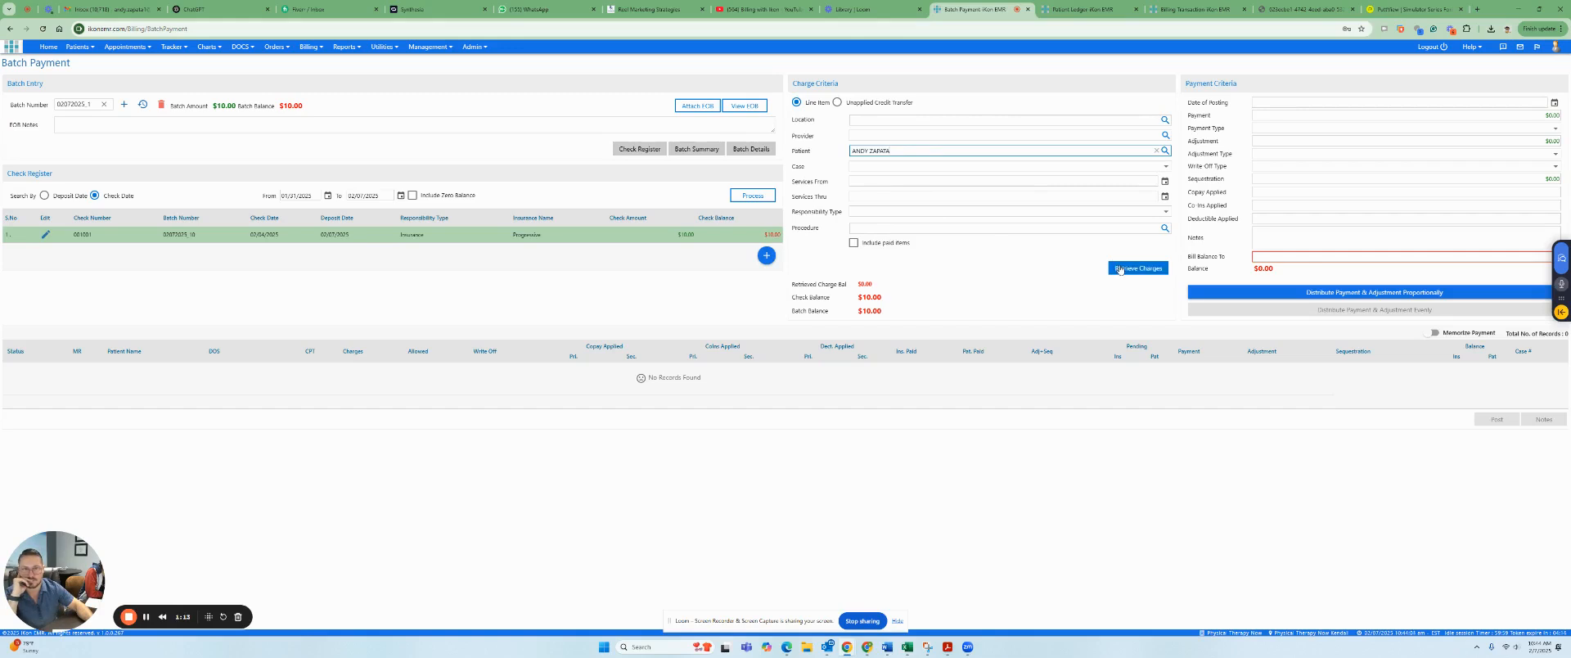
click(954, 169)
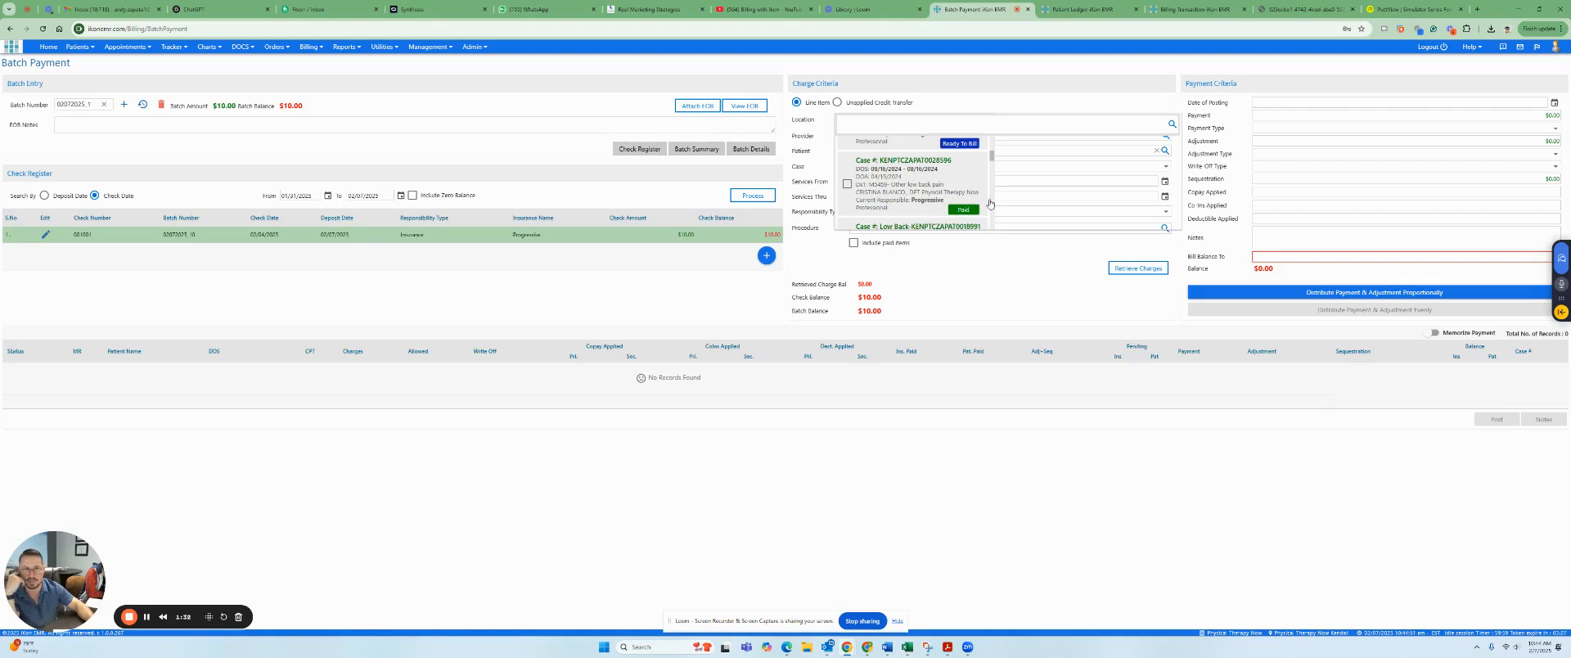
scroll(945, 184, up, 3)
scroll(943, 182, down, 3)
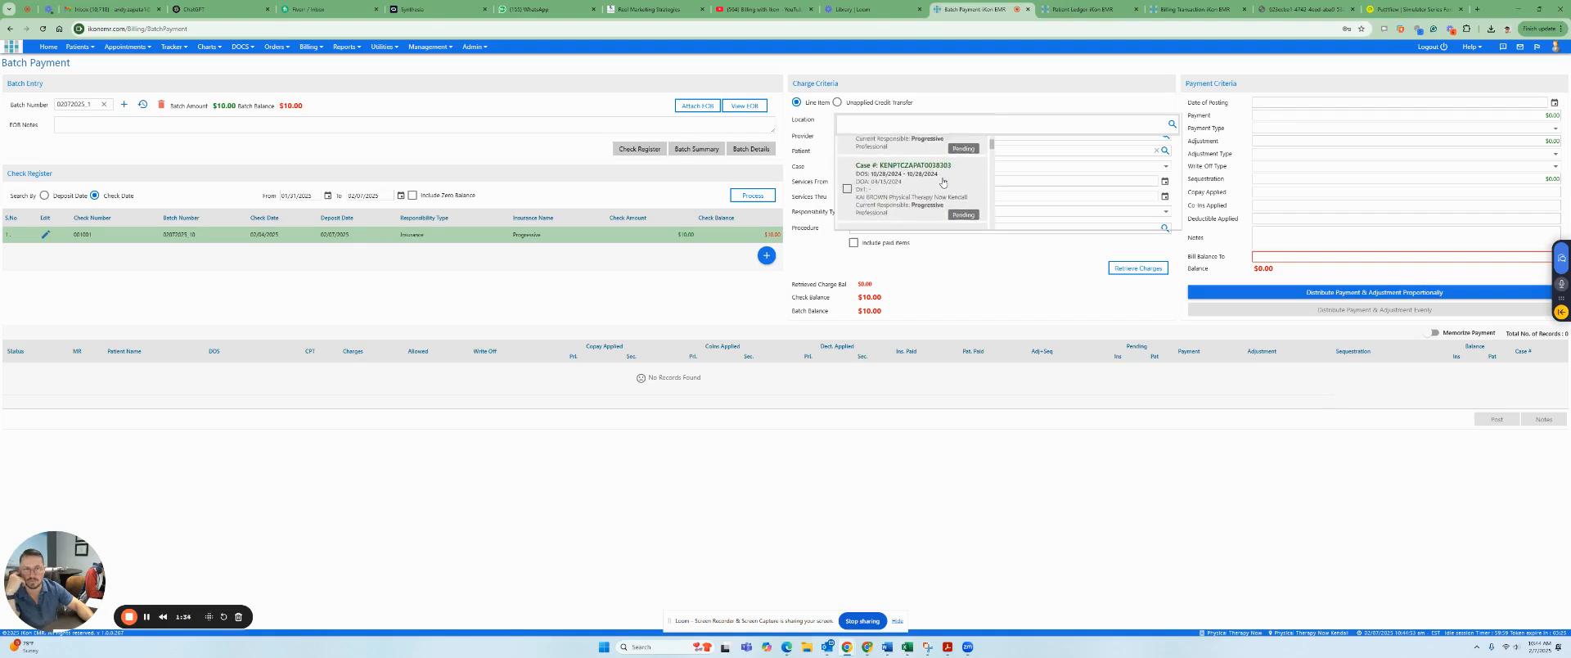
scroll(936, 178, down, 3)
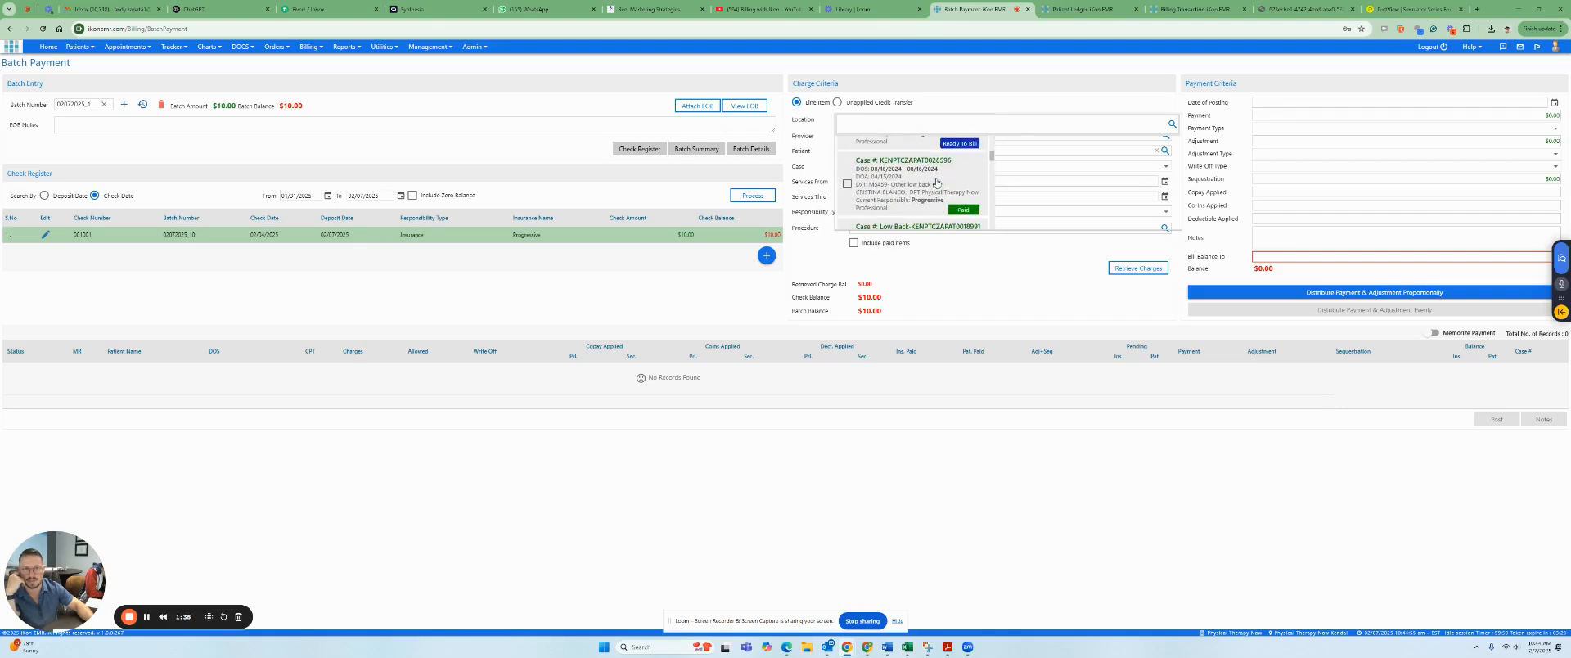
click(847, 185)
click(981, 256)
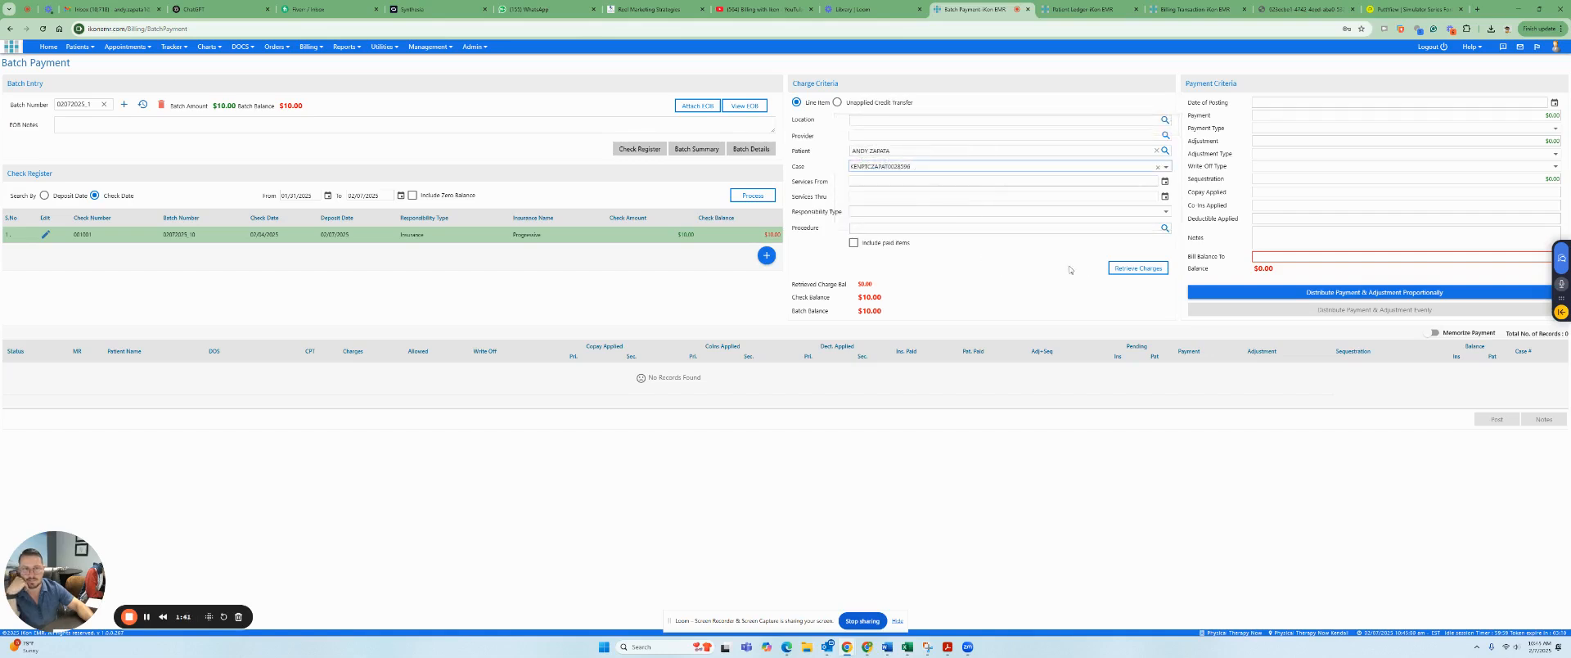
click(1123, 271)
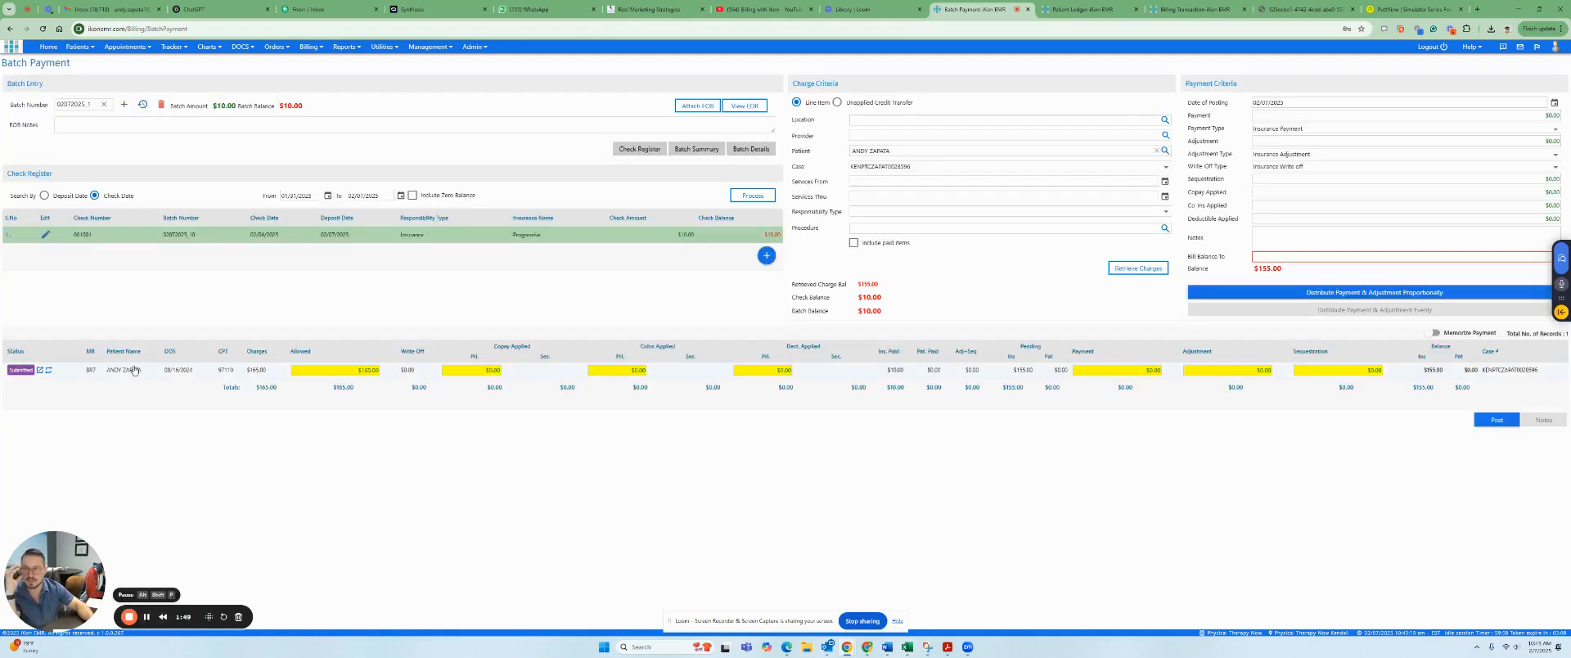
Set the retrieved charge line's allowed amount to $50 and its payment to $10.
drag(67, 373, 267, 373)
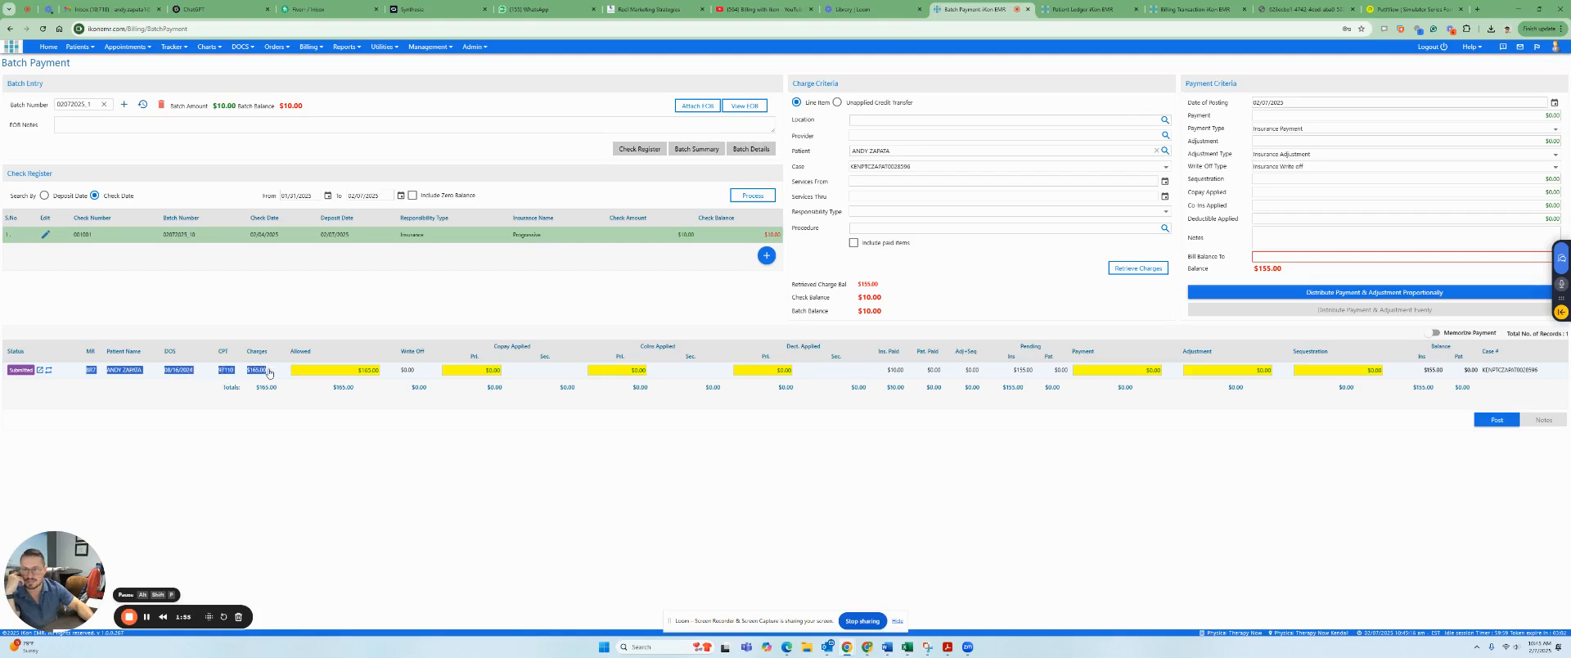
drag(217, 373, 233, 373)
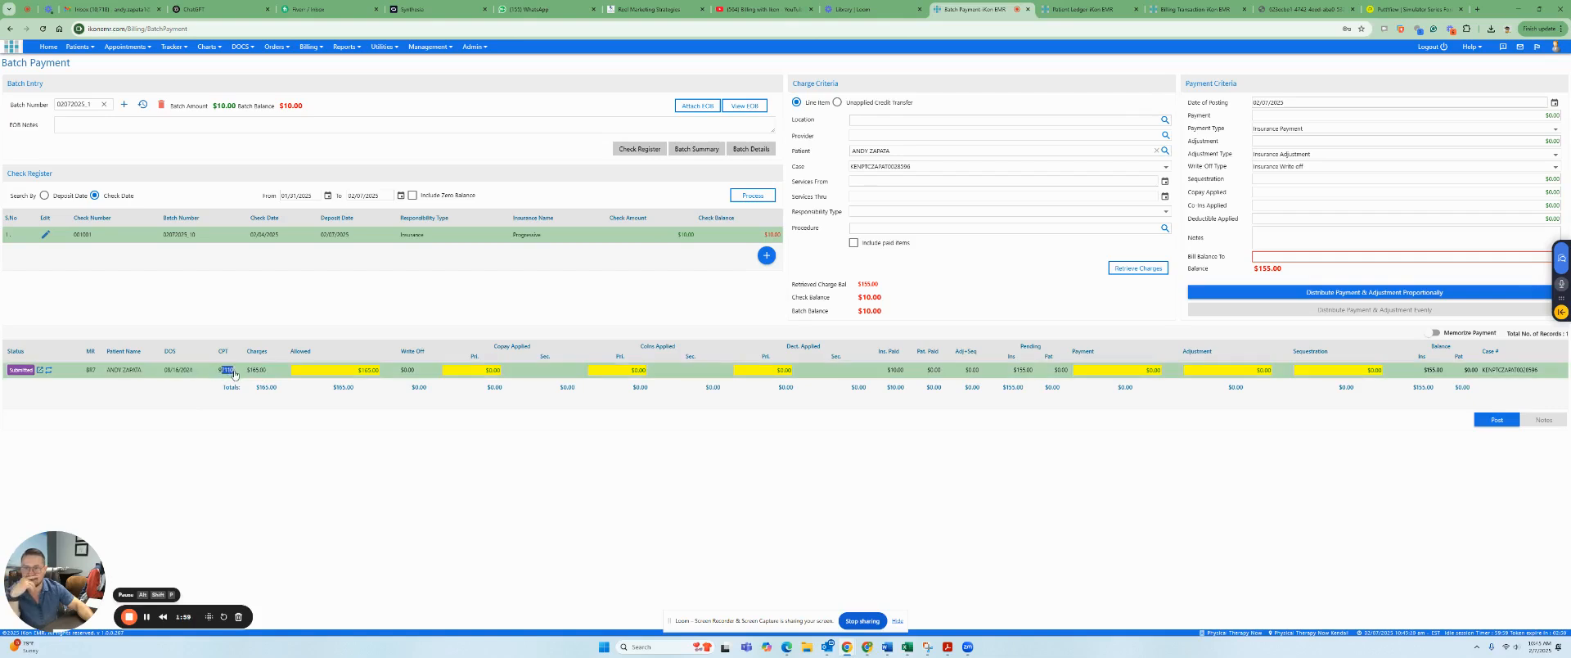
click(373, 369)
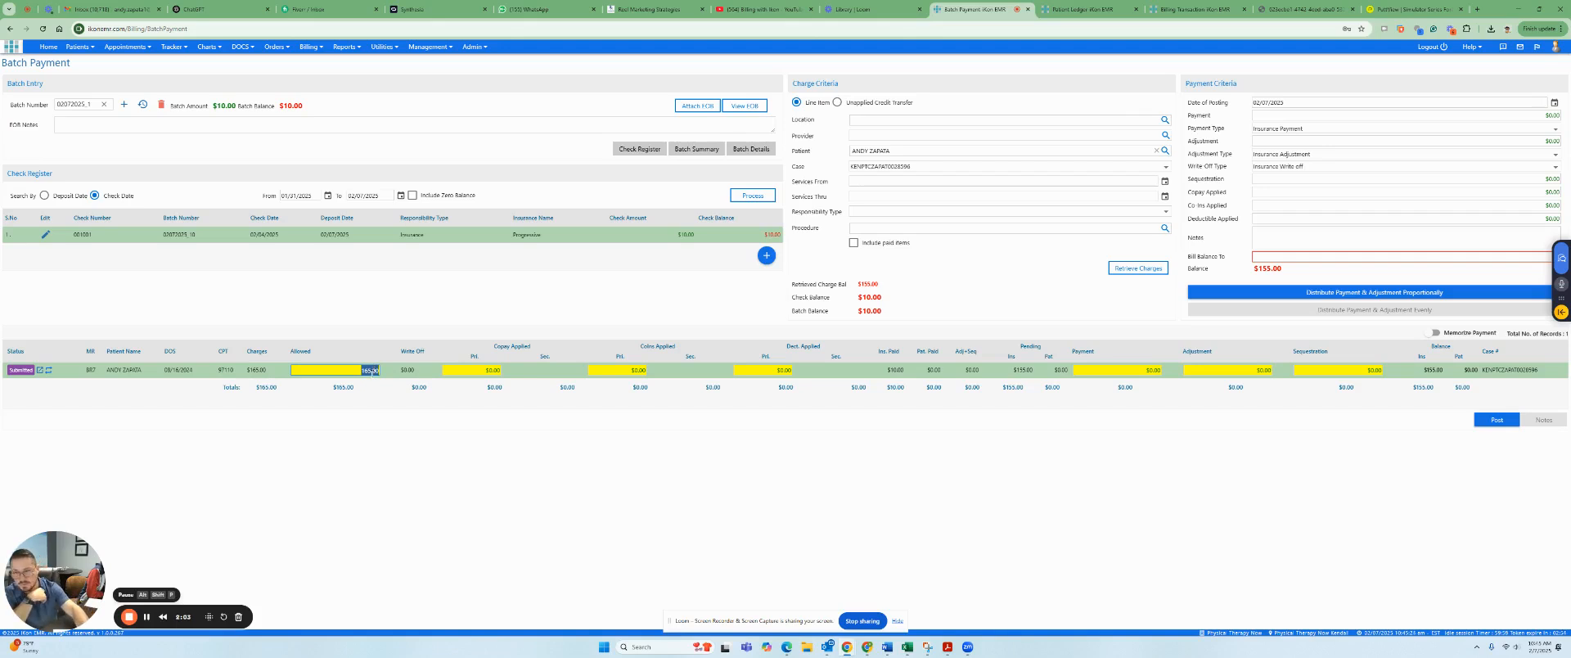
text(50)
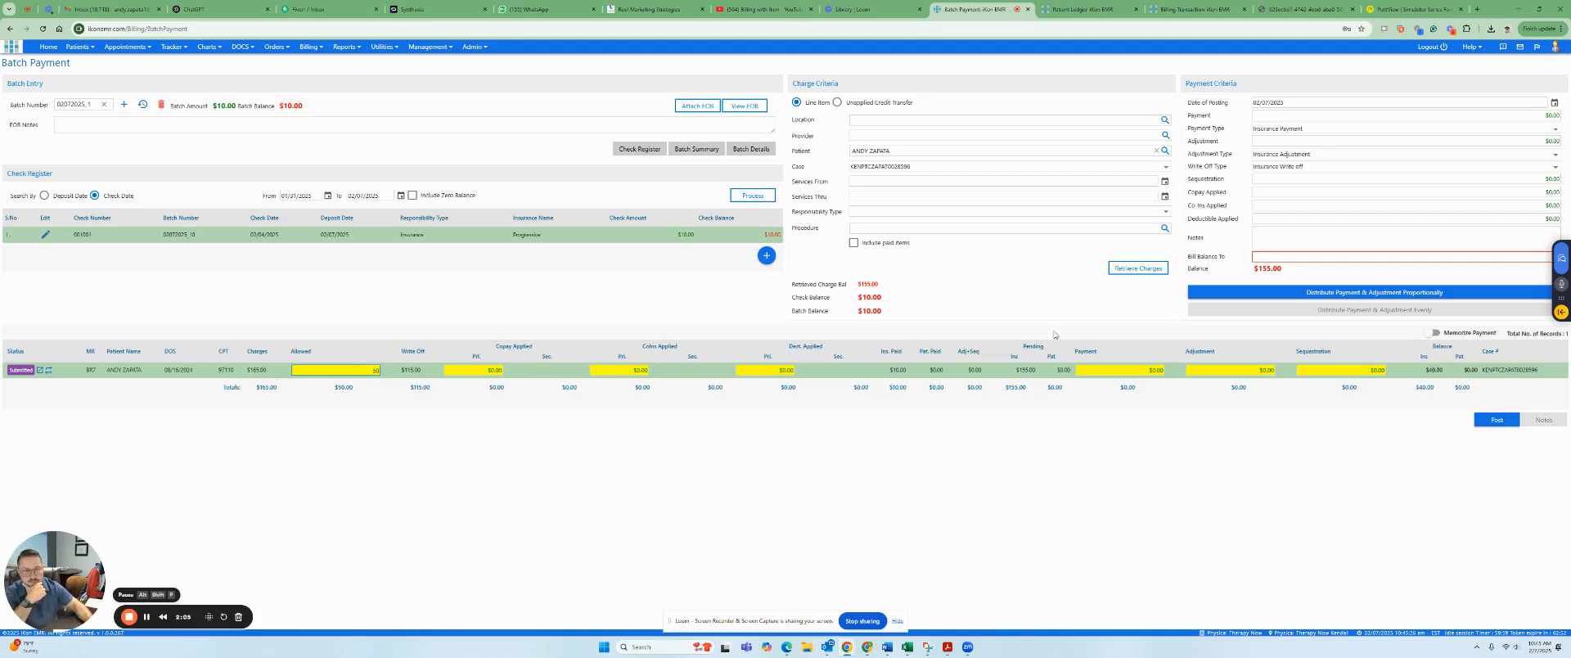
click(1133, 372)
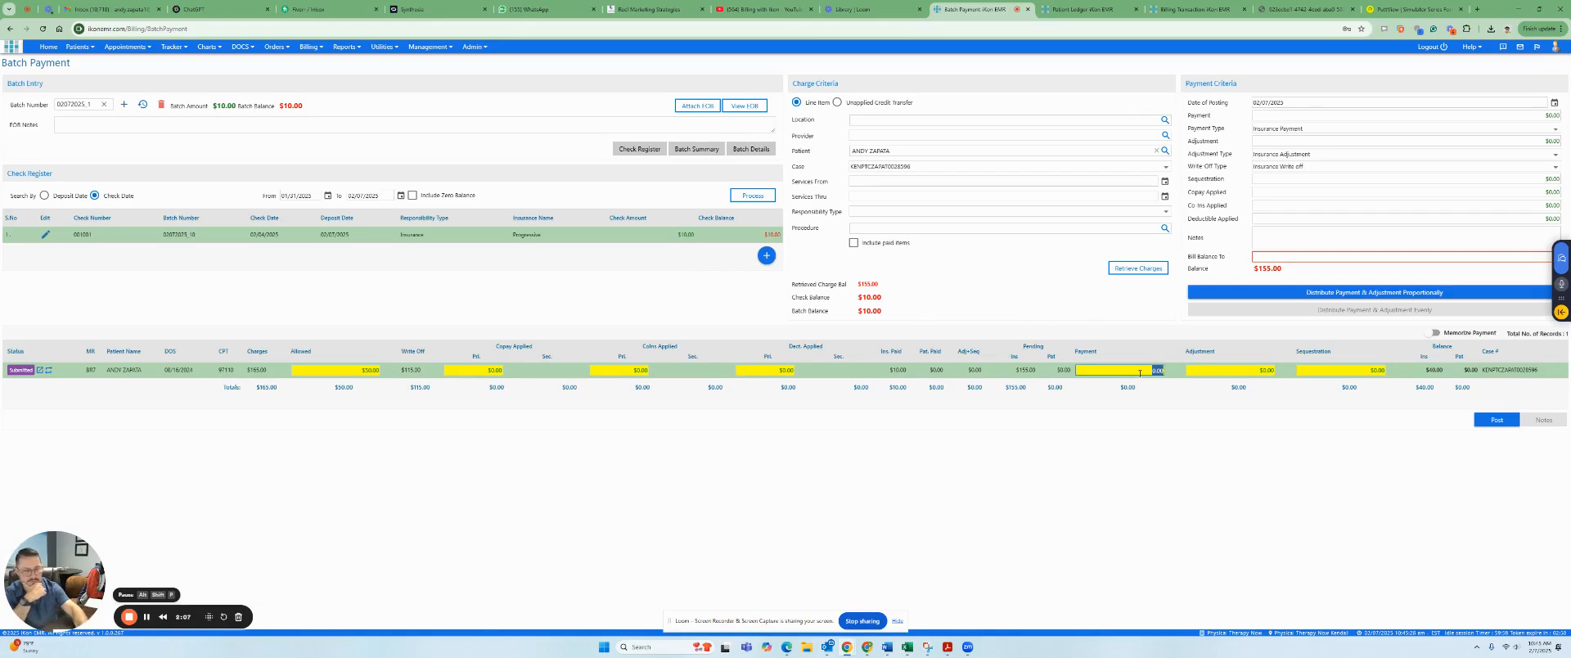
text(10)
Enter a $30 adjustment on the charge line to cover its remaining insurance balance.
click(1280, 399)
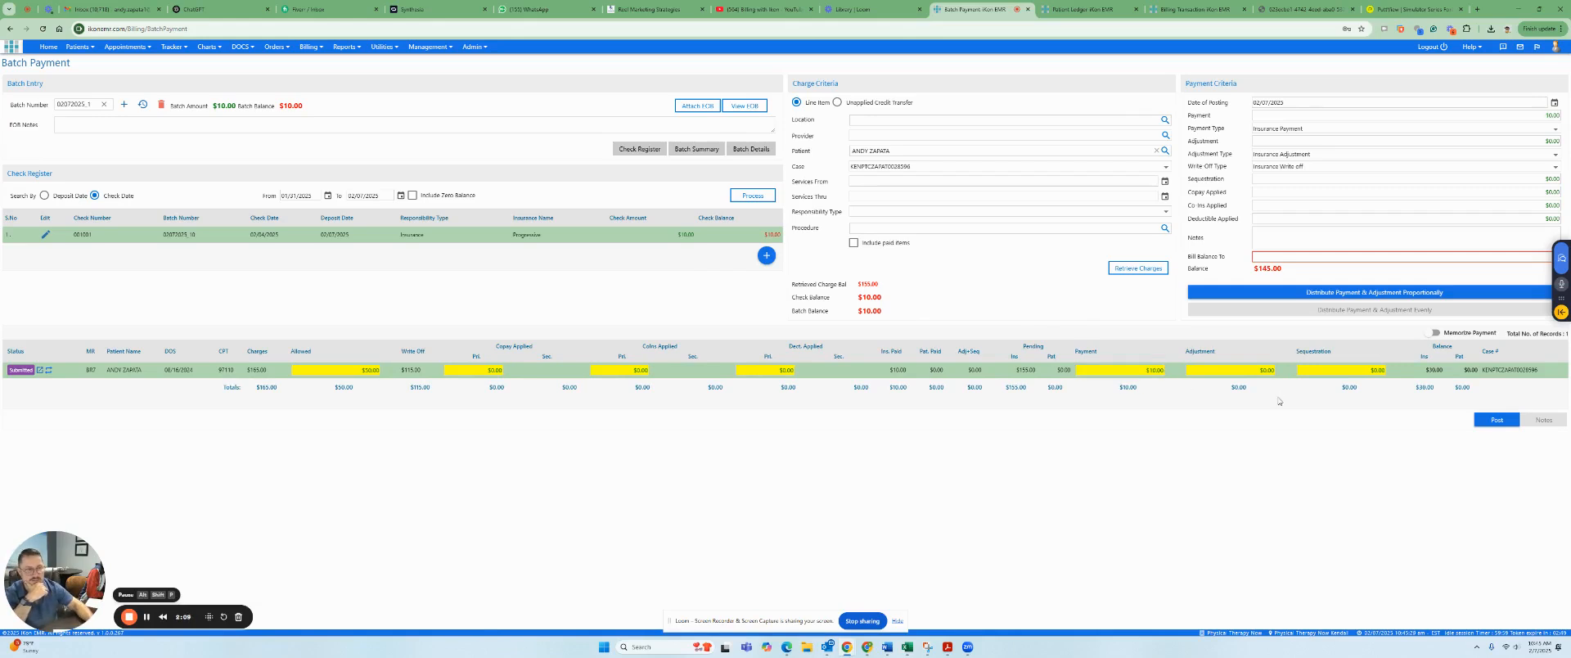
click(1440, 373)
click(1245, 369)
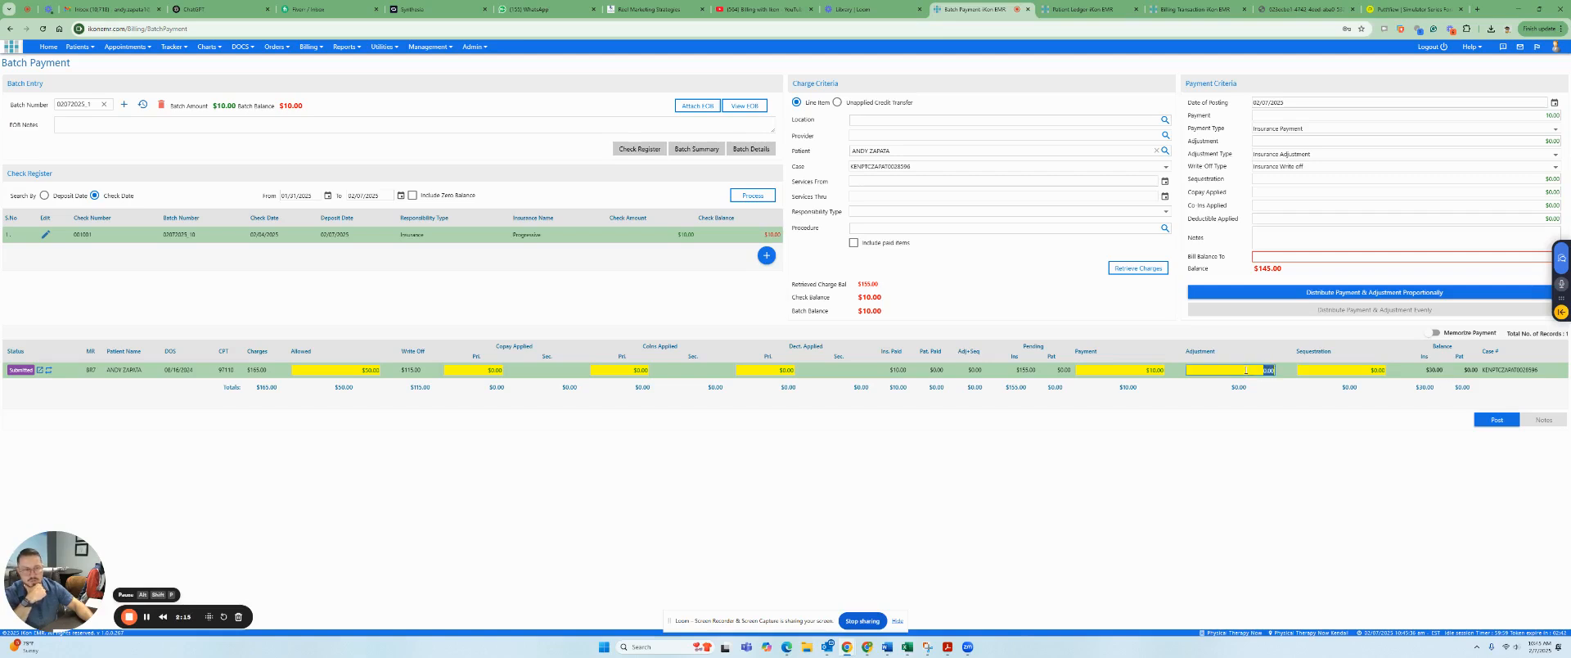
text(30)
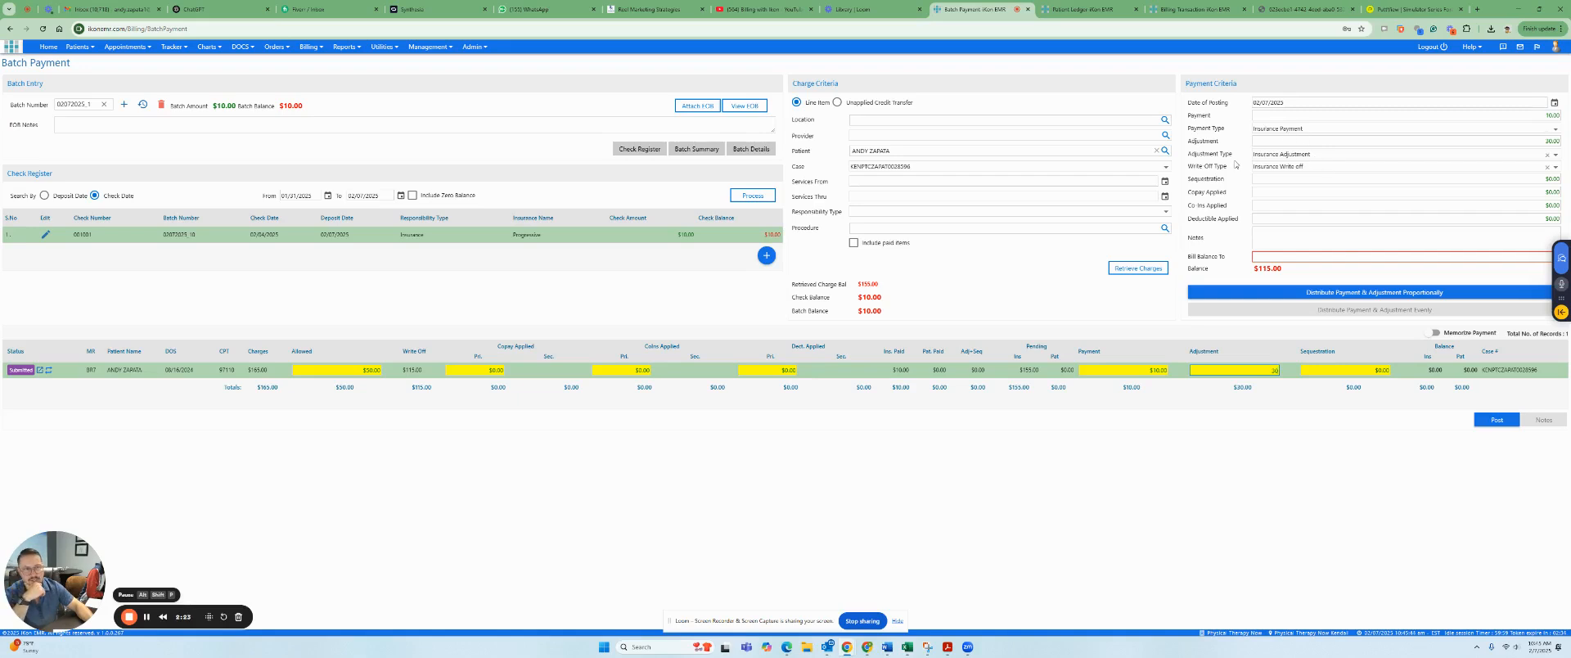
Choose Insurance Adjustment as the adjustment type and bill the balance to Same Responsibility.
click(1263, 153)
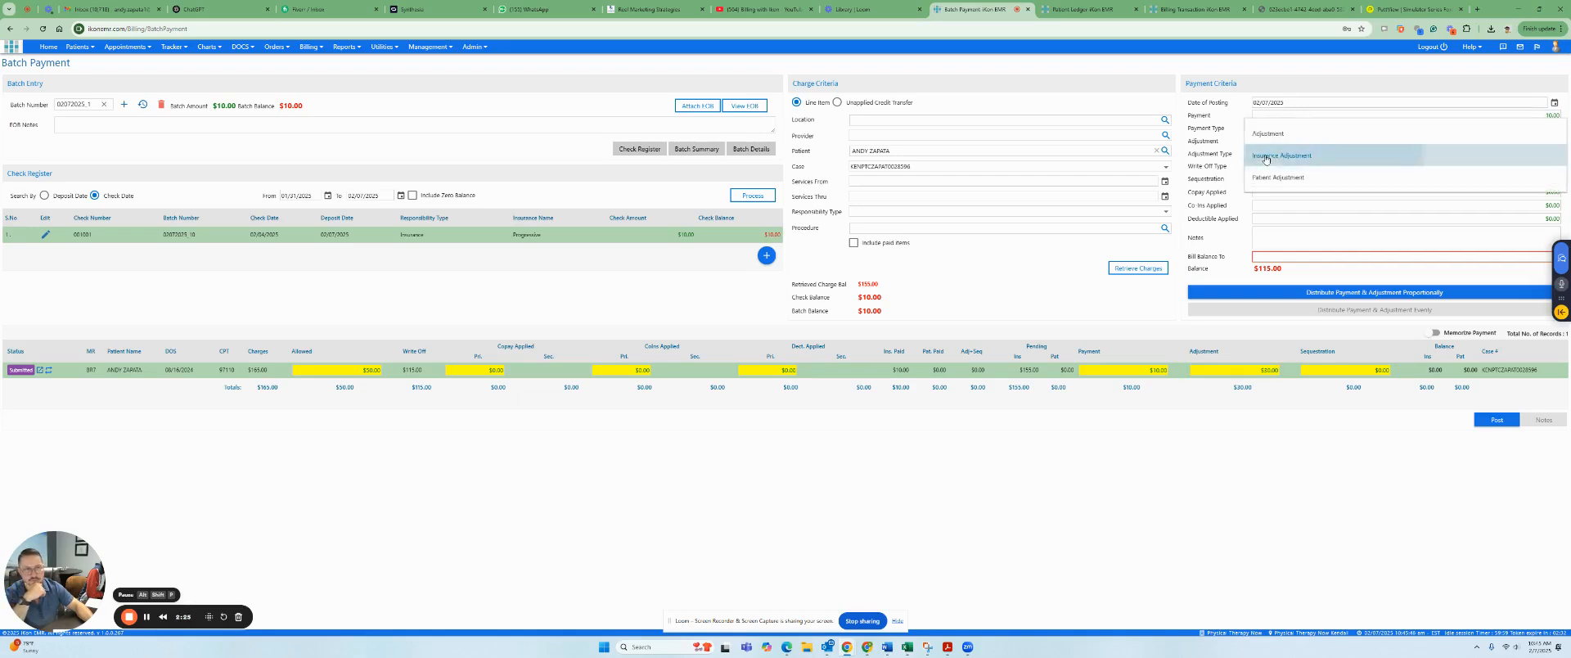
click(1266, 157)
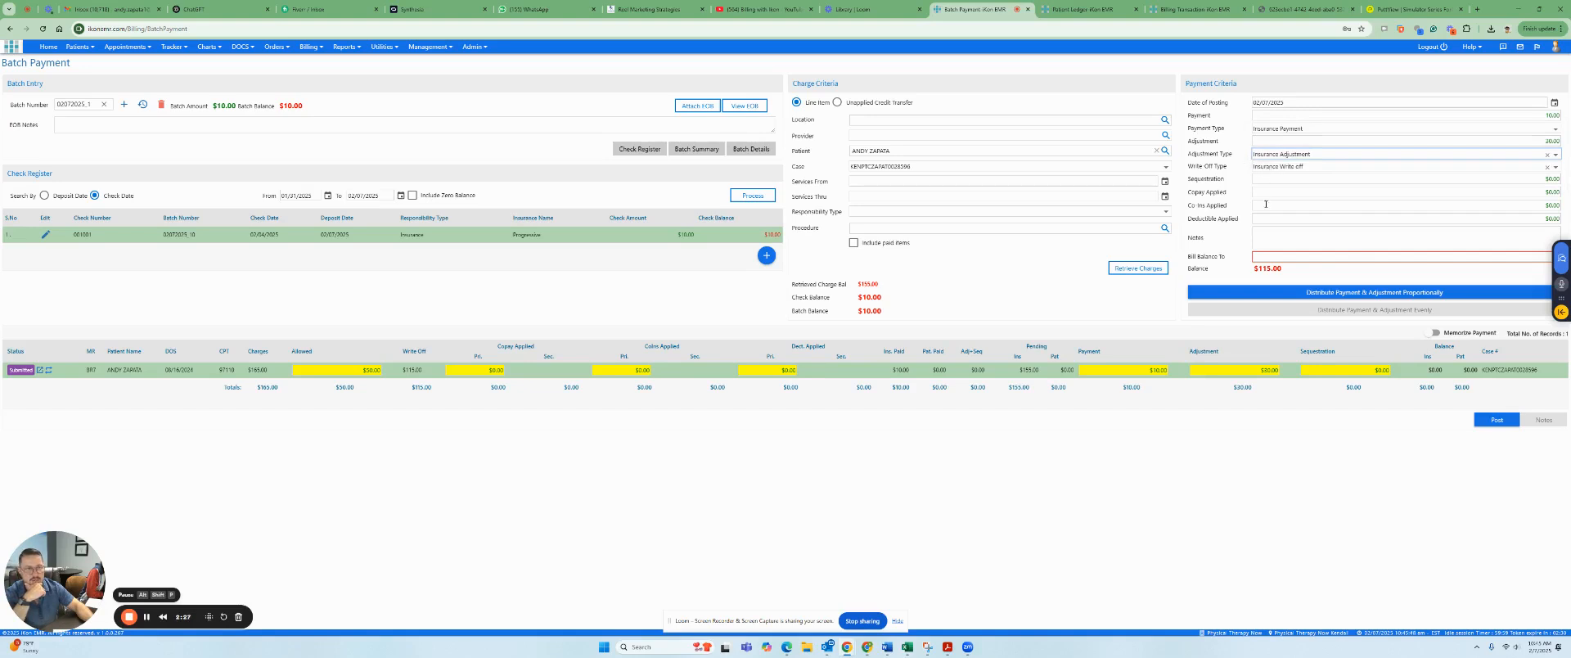
click(1264, 258)
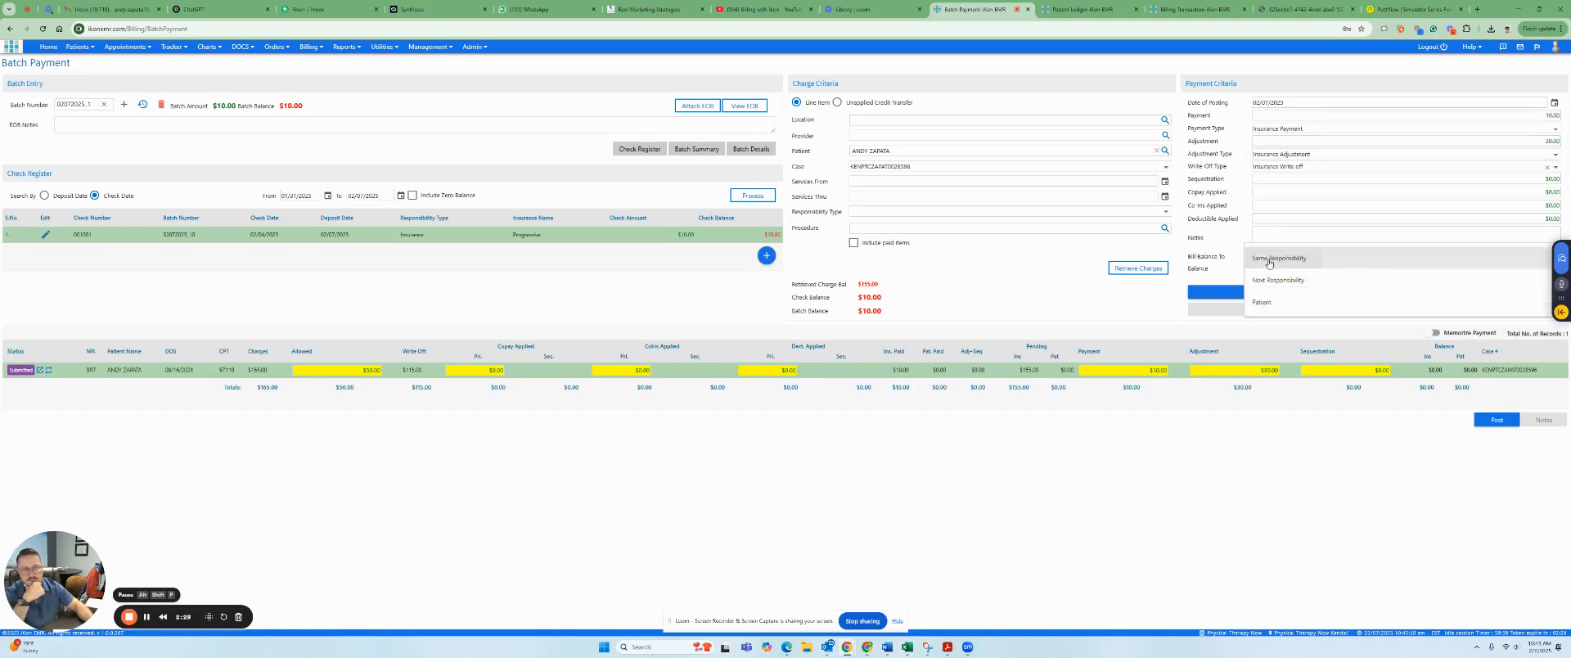
click(1269, 275)
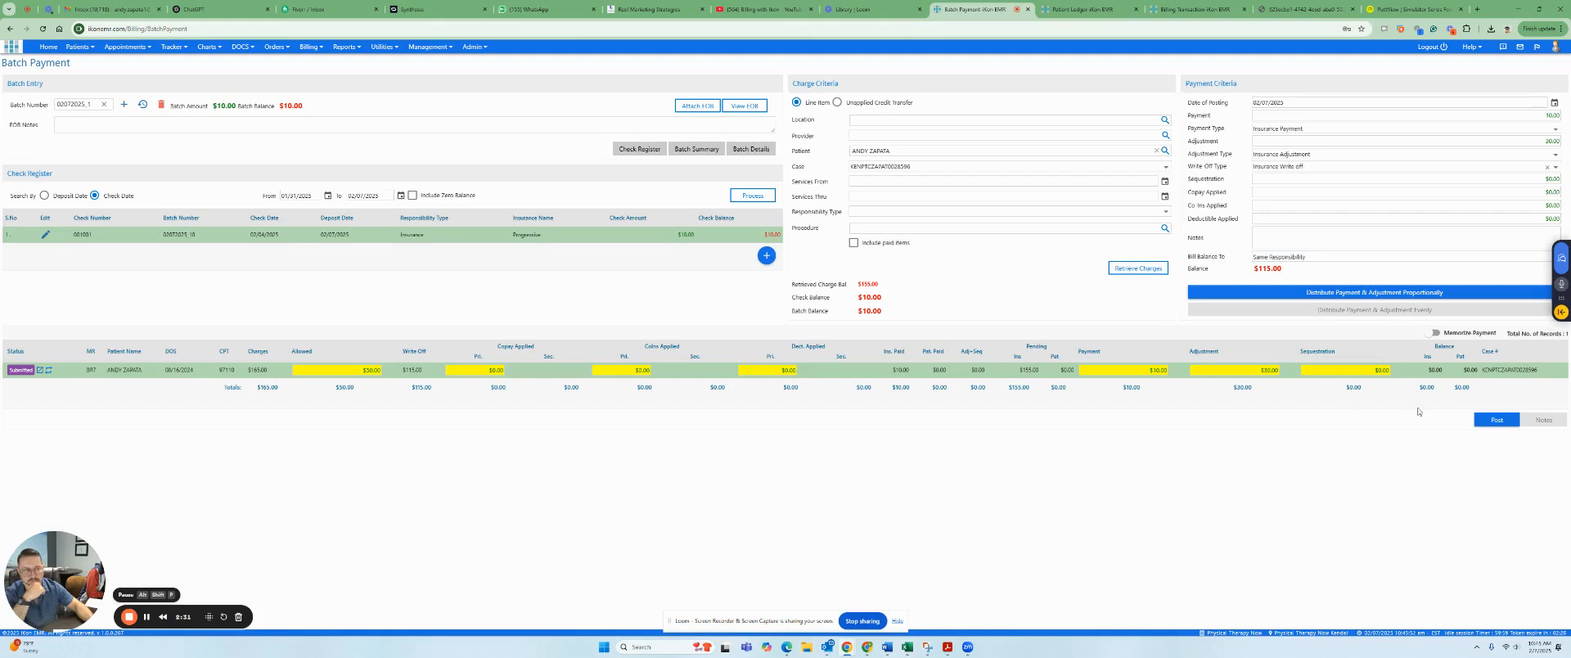
Post the payment and adjustment to the charge line, and review the retrieved charge, check and batch balances.
click(1492, 420)
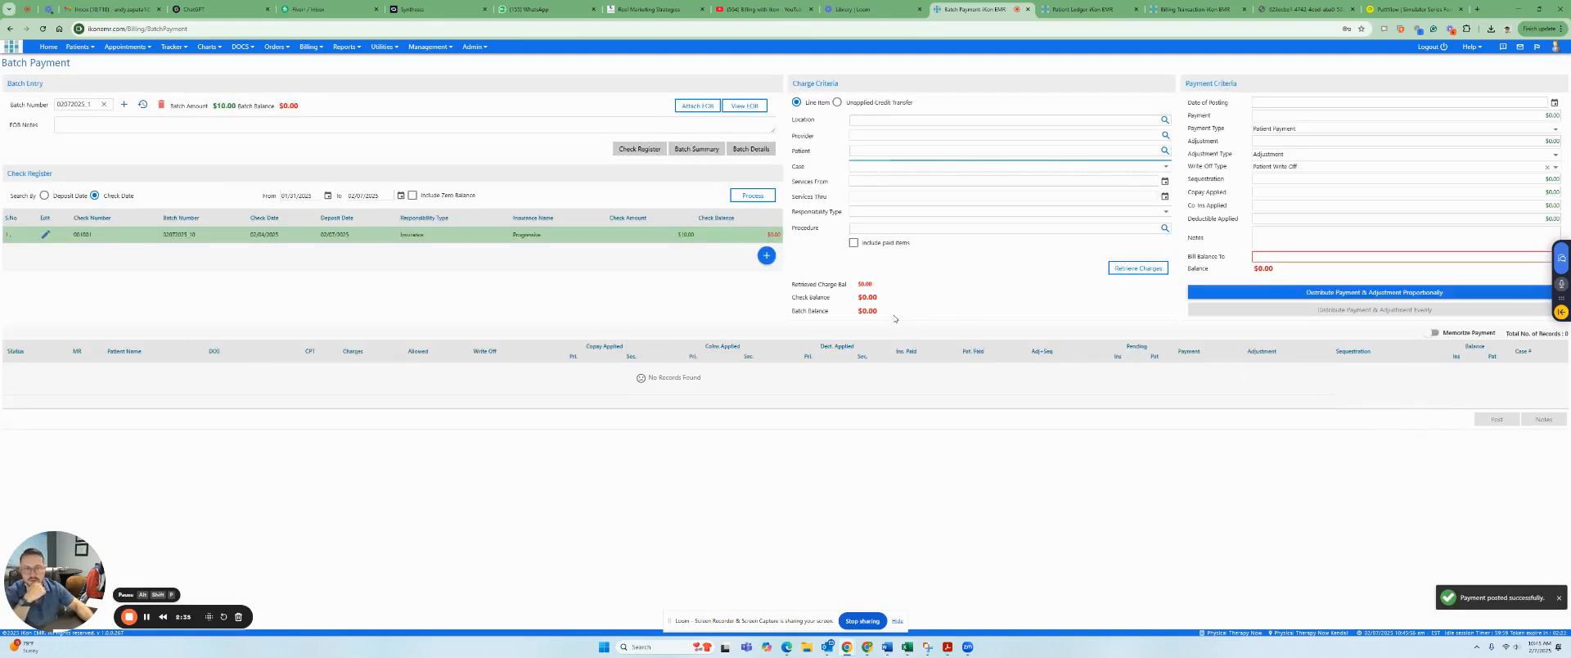
drag(874, 315, 793, 291)
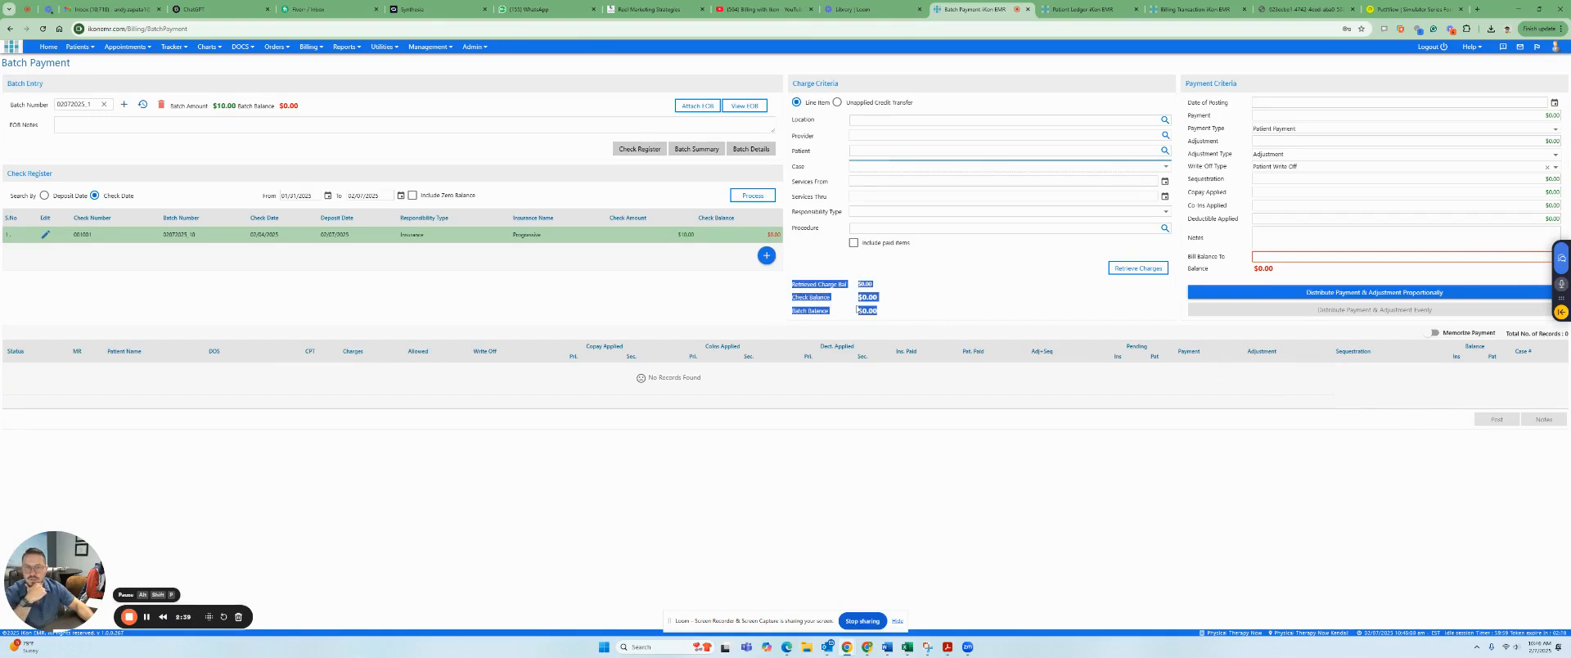
click(904, 313)
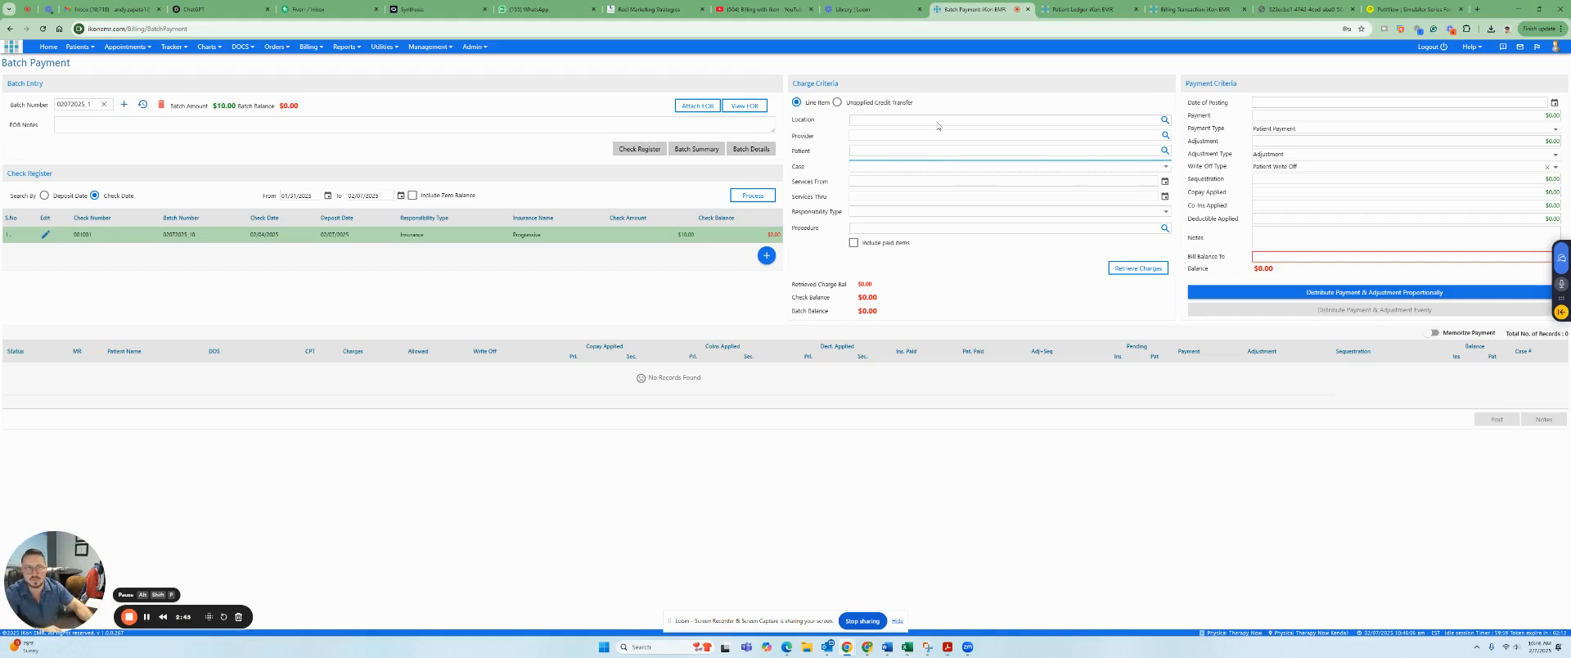
Reload the paid 08/16/2024 visit from the billing transactions list and display its posted payments.
click(1050, 11)
click(1191, 9)
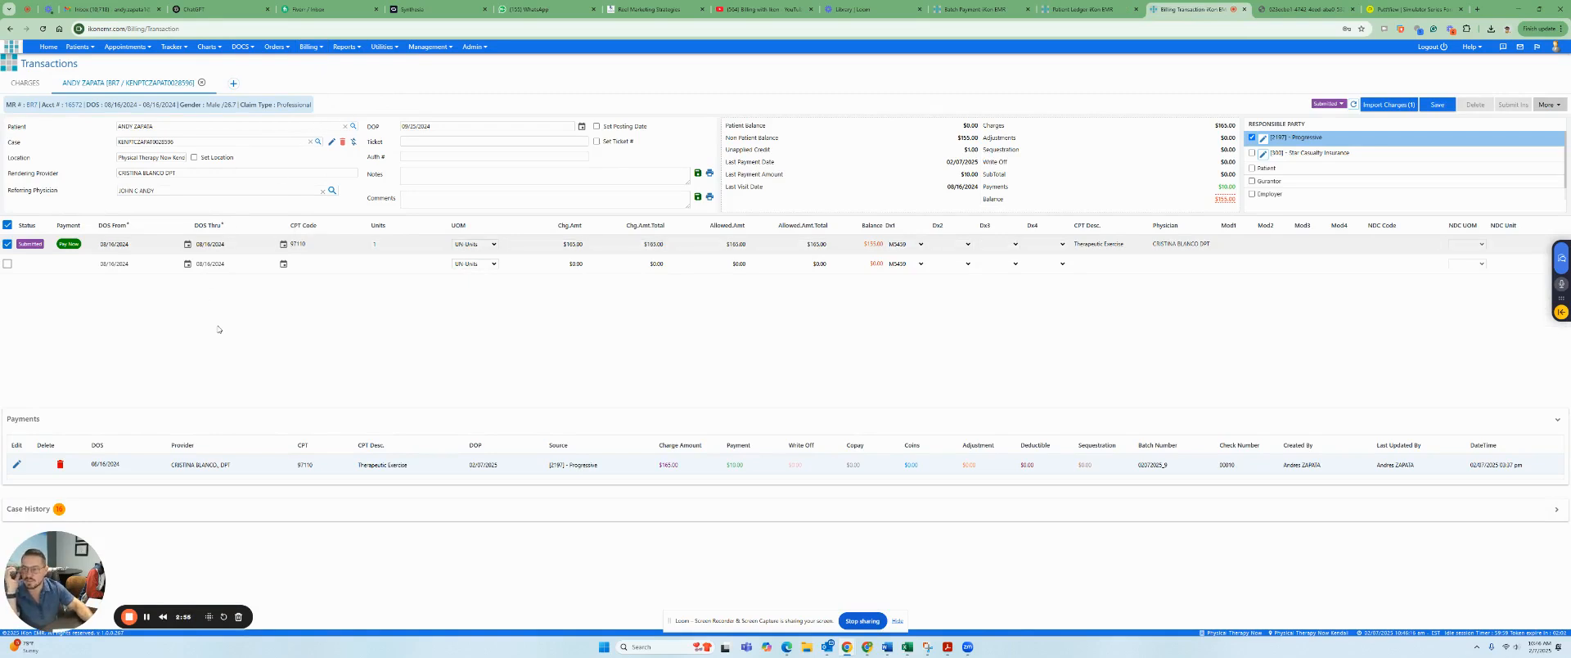
click(202, 83)
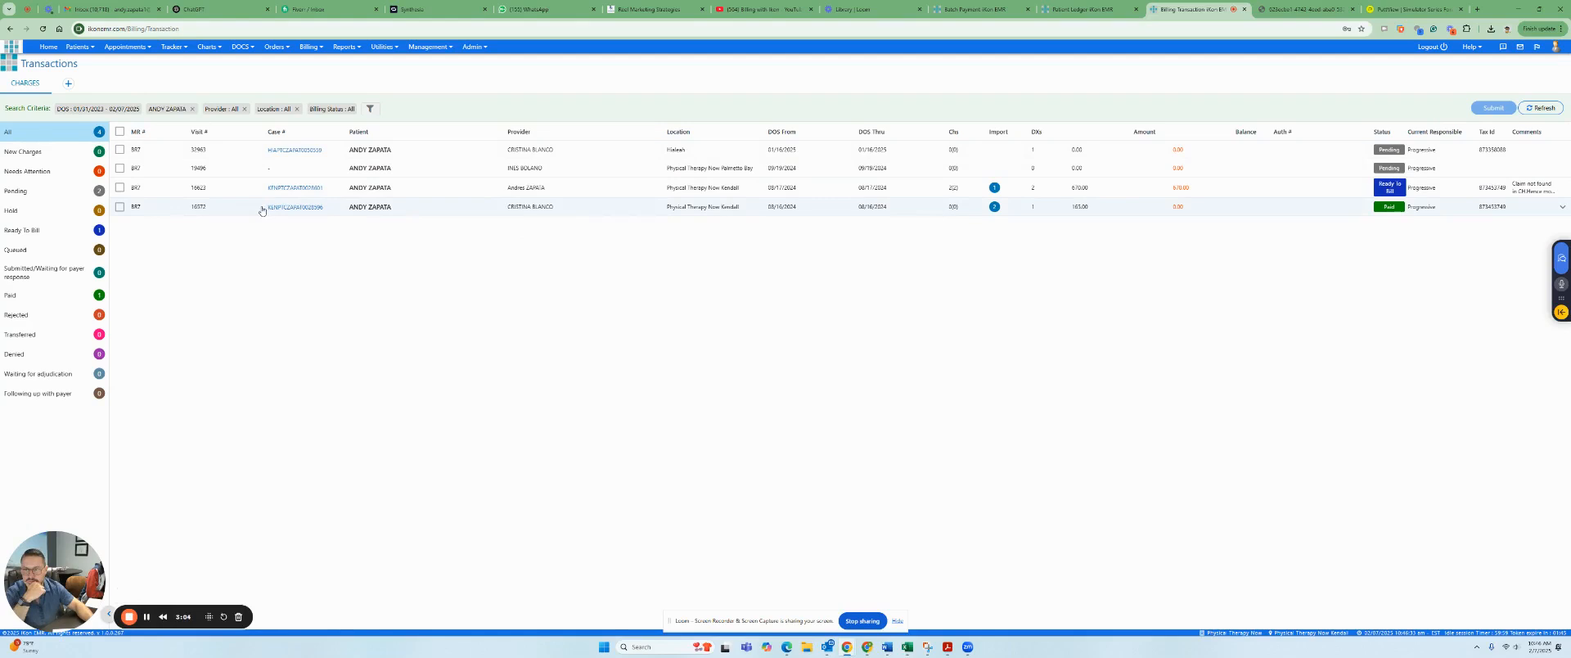
drag(190, 210, 430, 214)
click(411, 248)
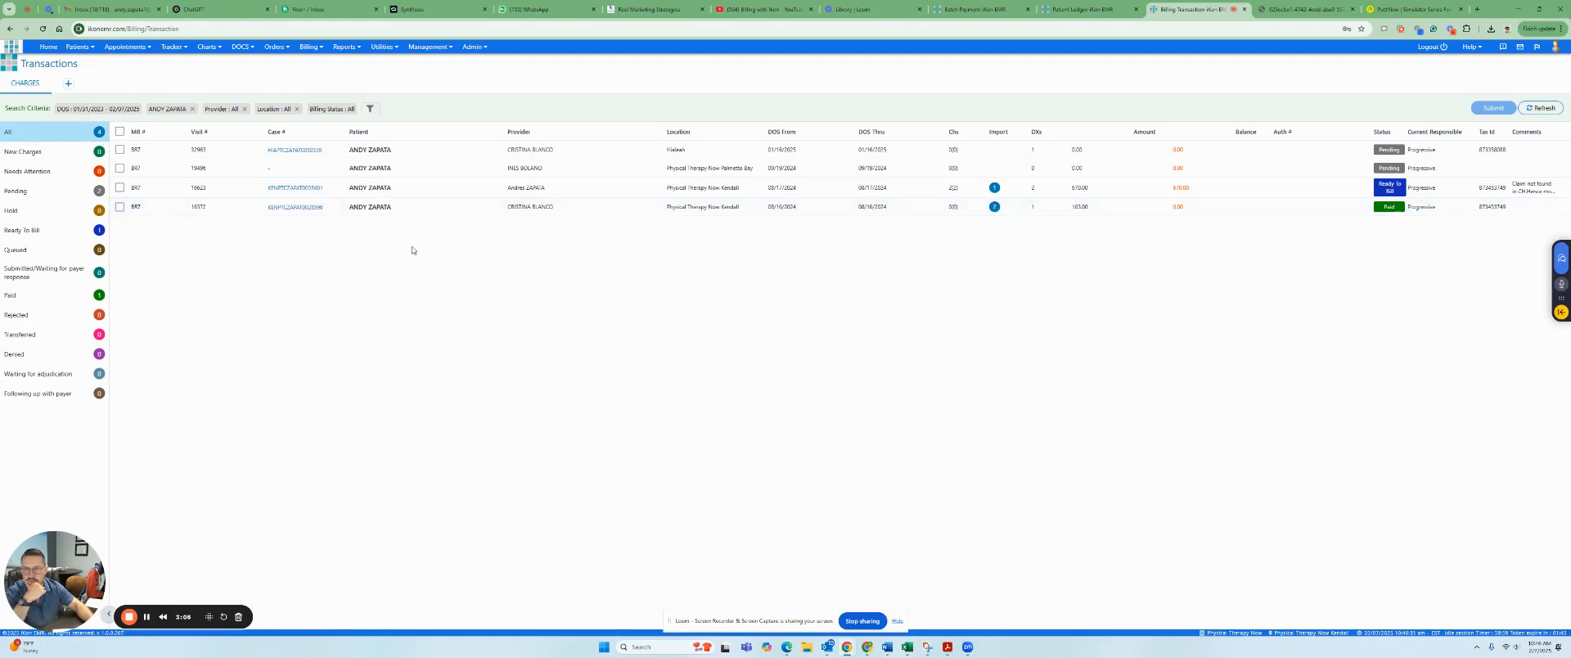
click(305, 209)
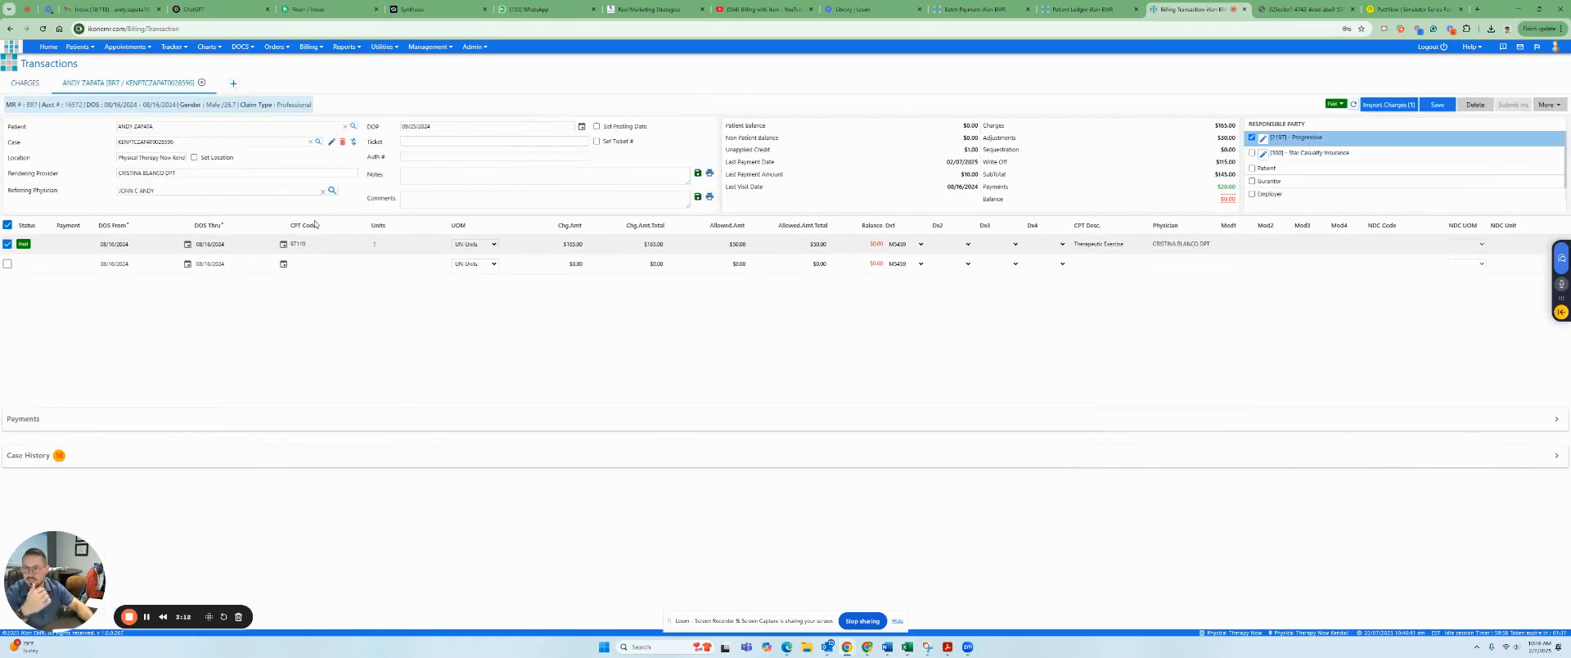
click(112, 422)
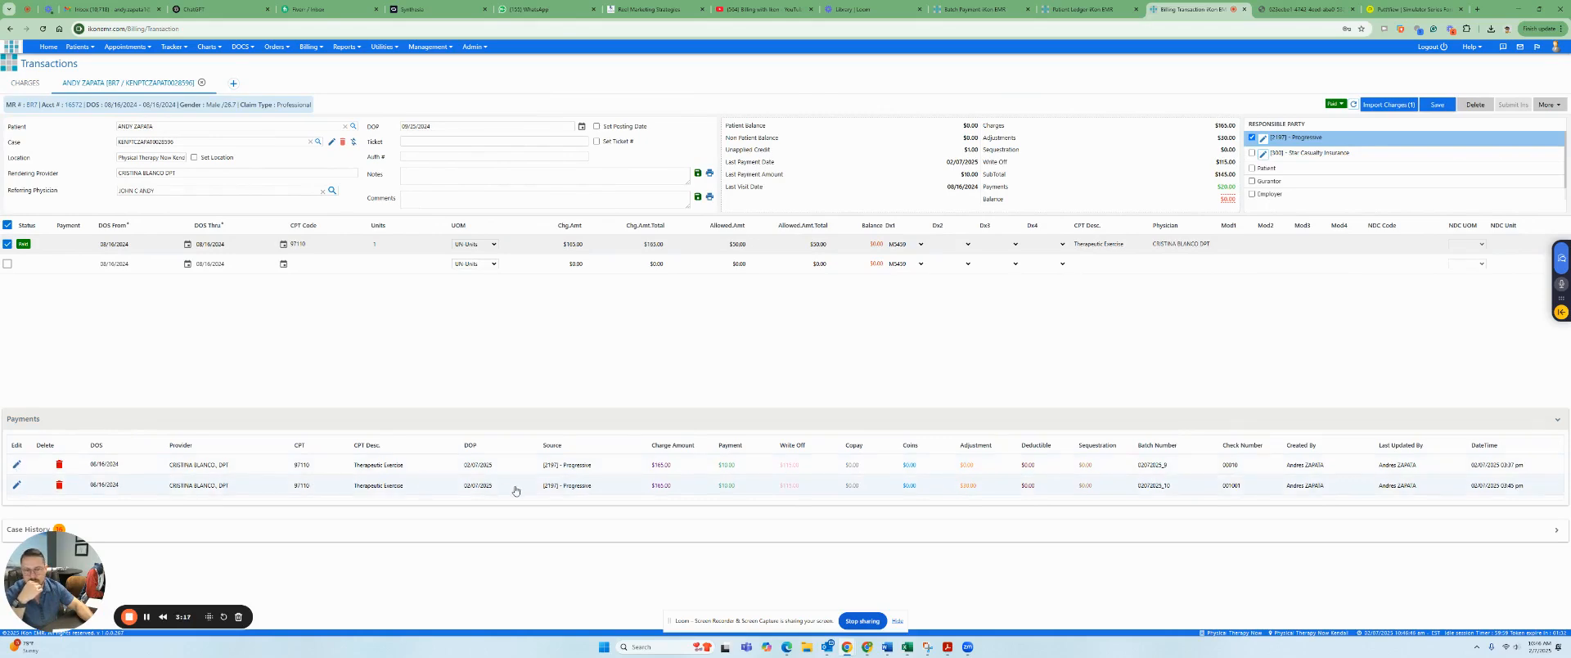
Inspect the first posted payment's details and the checks available for it, and close the payment window.
click(17, 466)
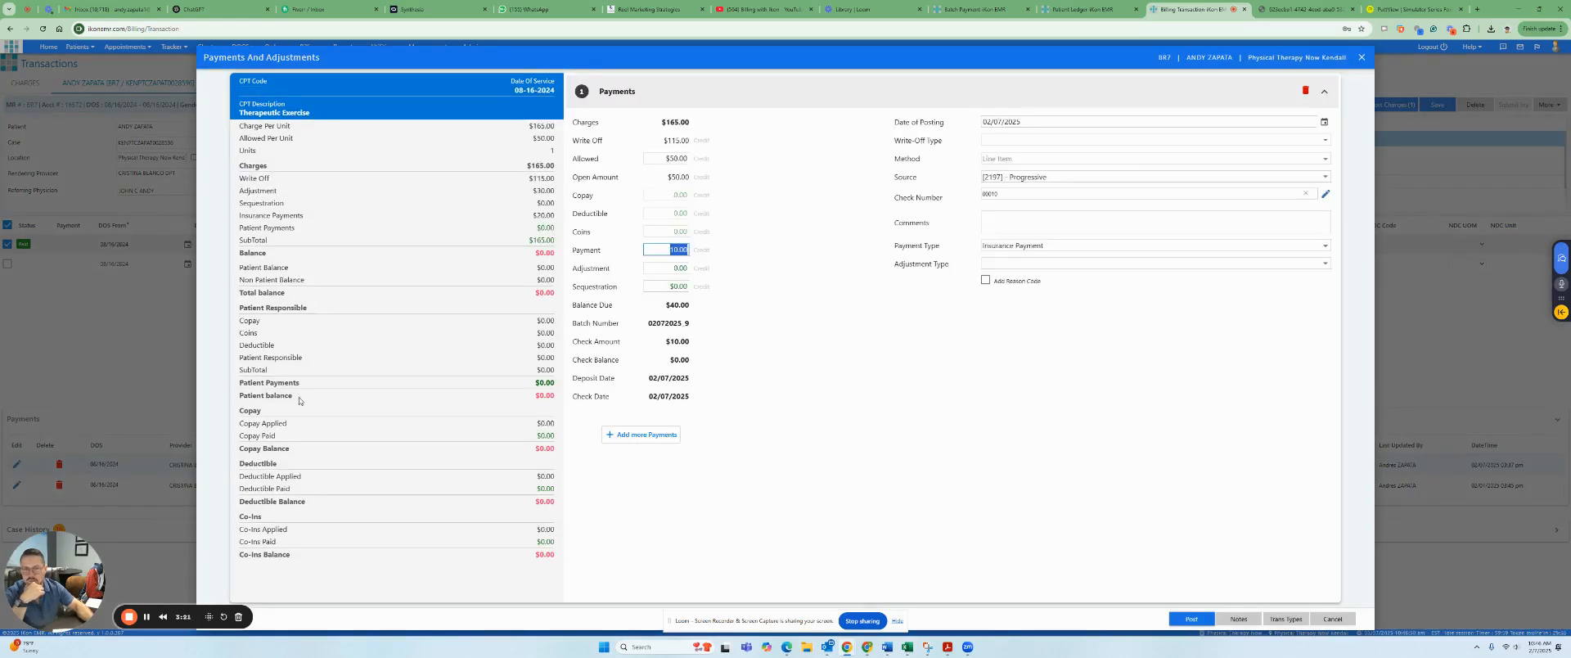
click(1017, 193)
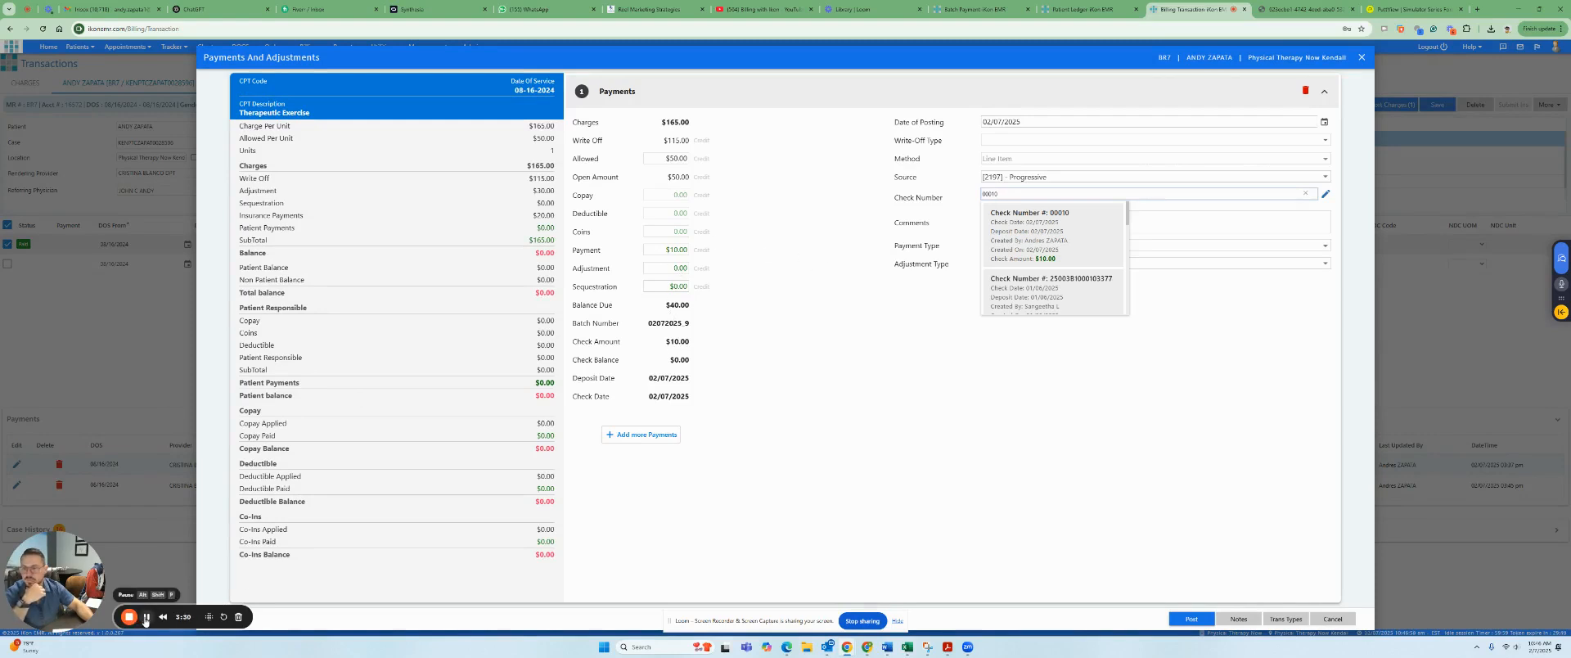
click(1362, 57)
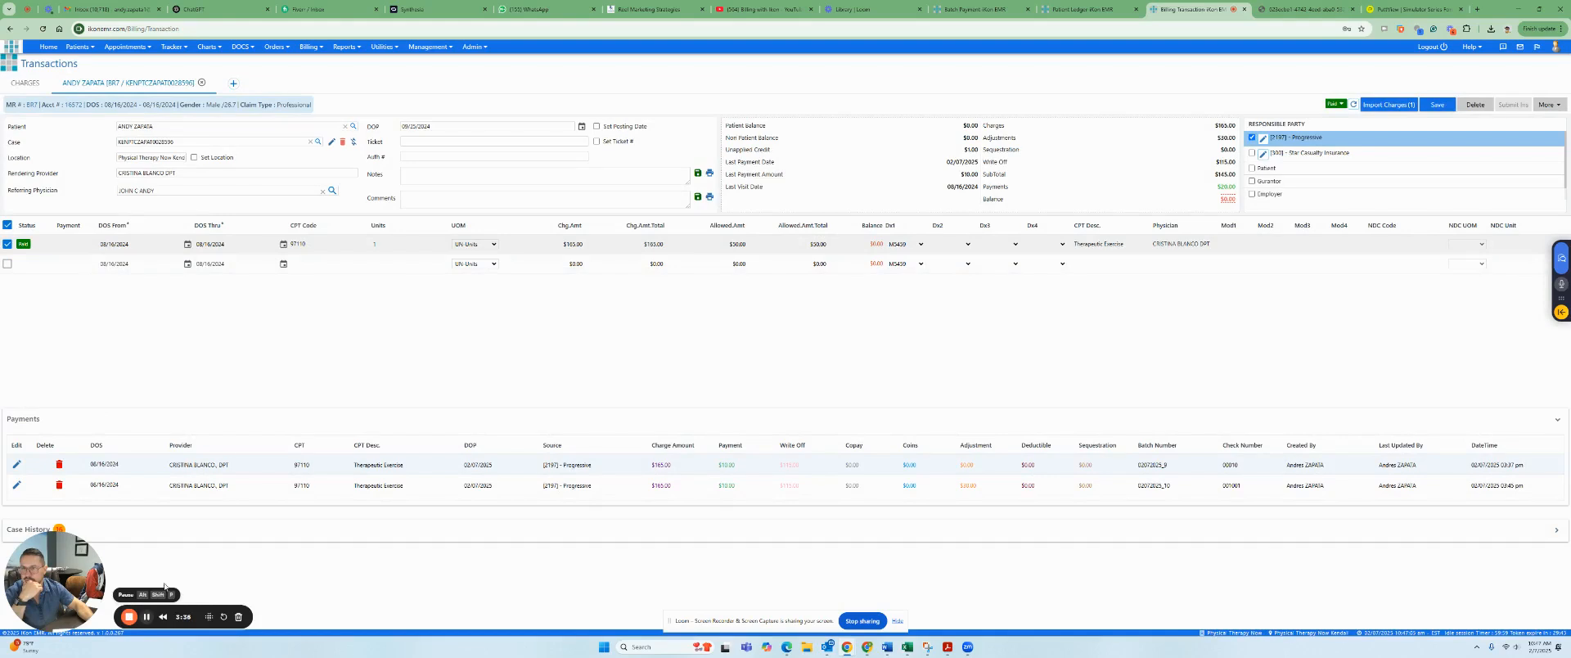
Close the 08/16/2024 visit and open the patient's submitted 08/17/2024 Progressive visit from the charges list.
click(201, 82)
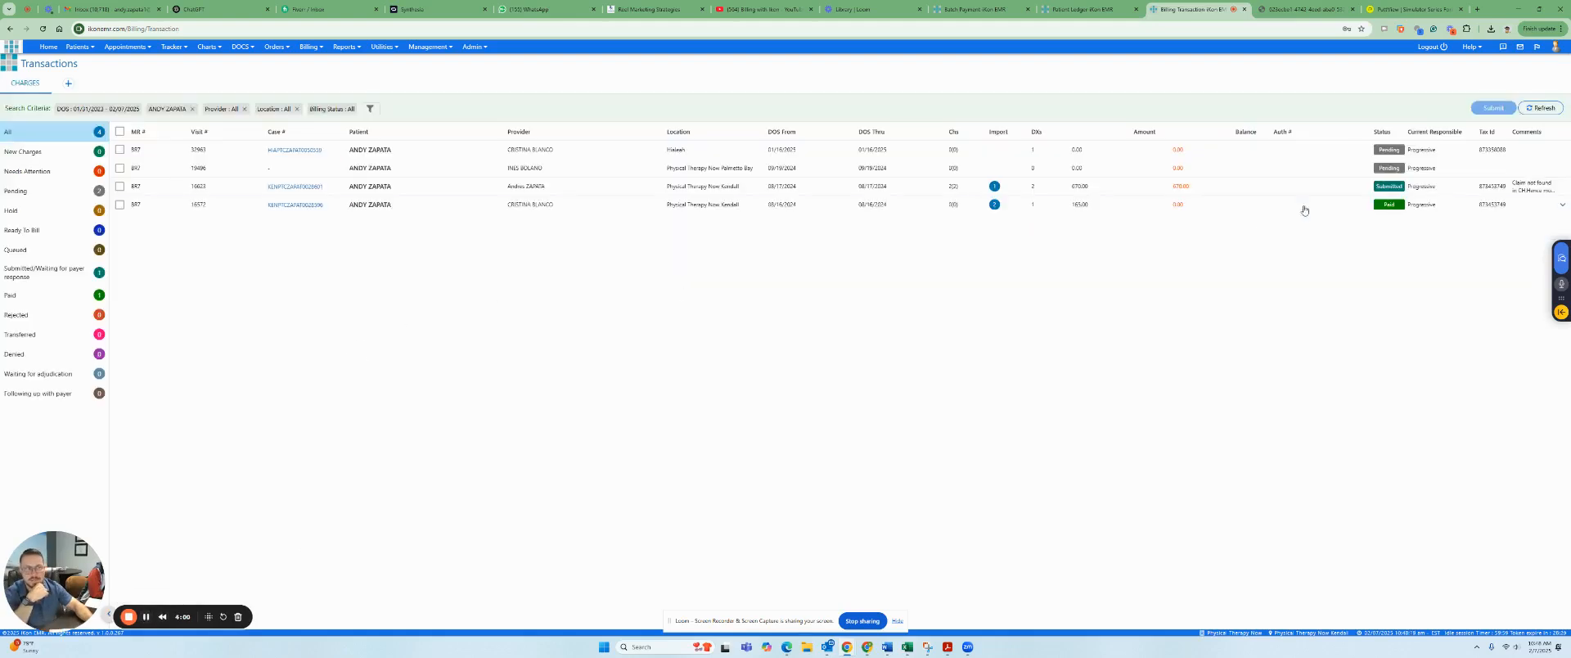
drag(1443, 190, 671, 192)
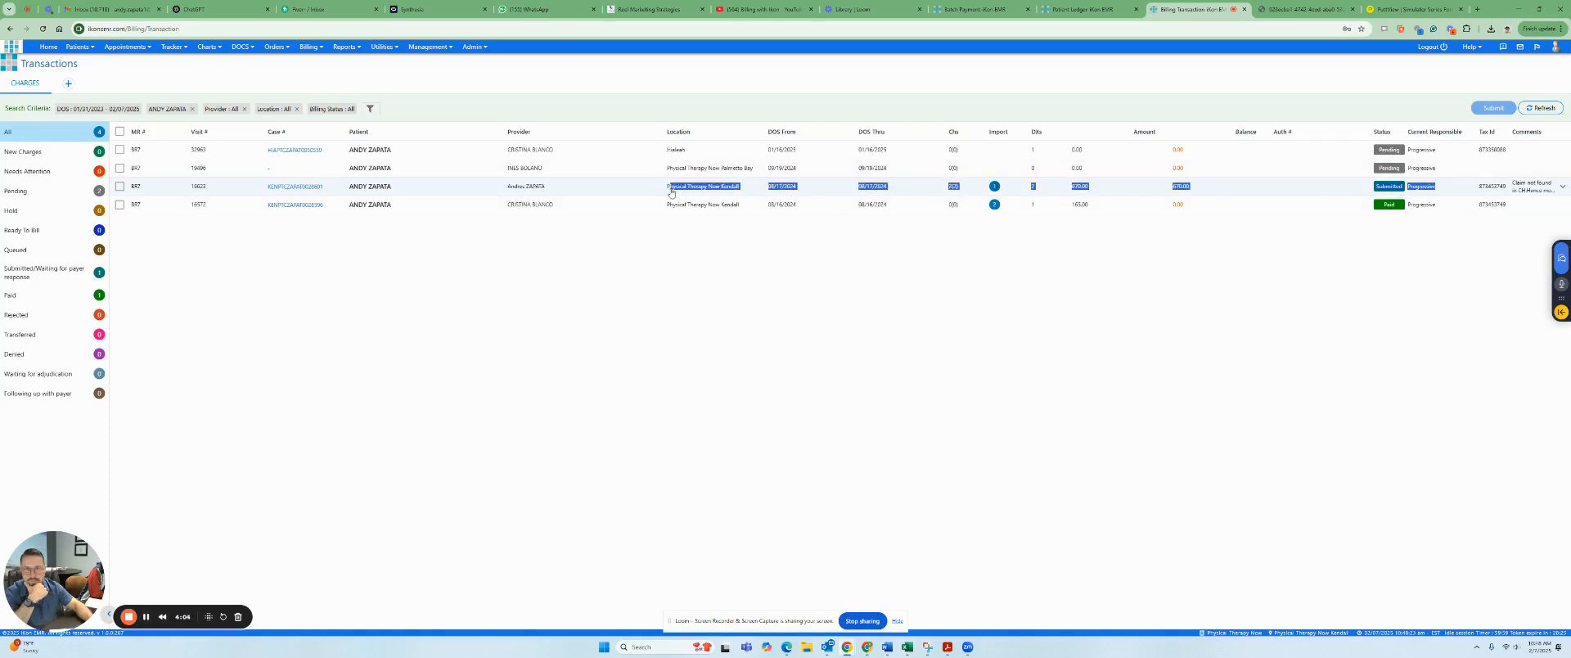
click(284, 188)
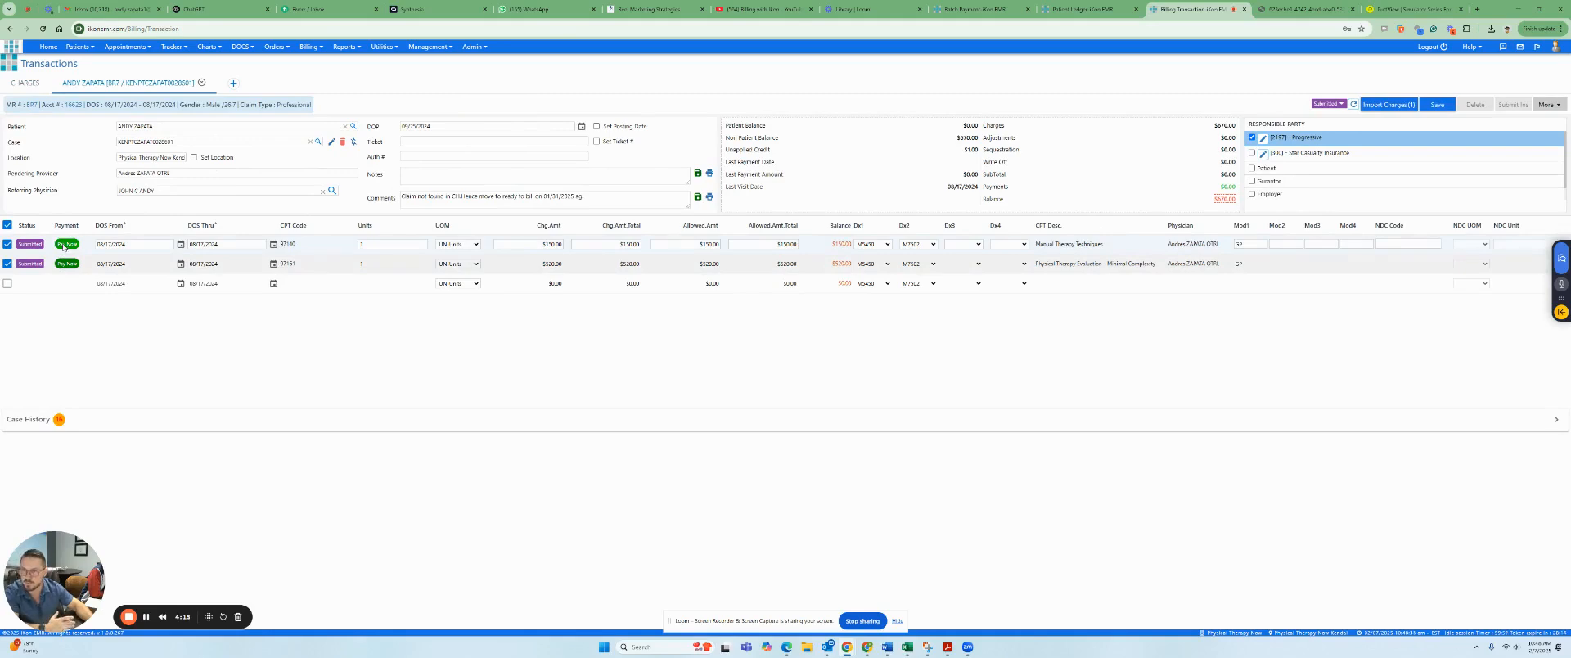
Open payment entry for the 97140 Manual Therapy Techniques charge and list the checks available for it.
click(64, 245)
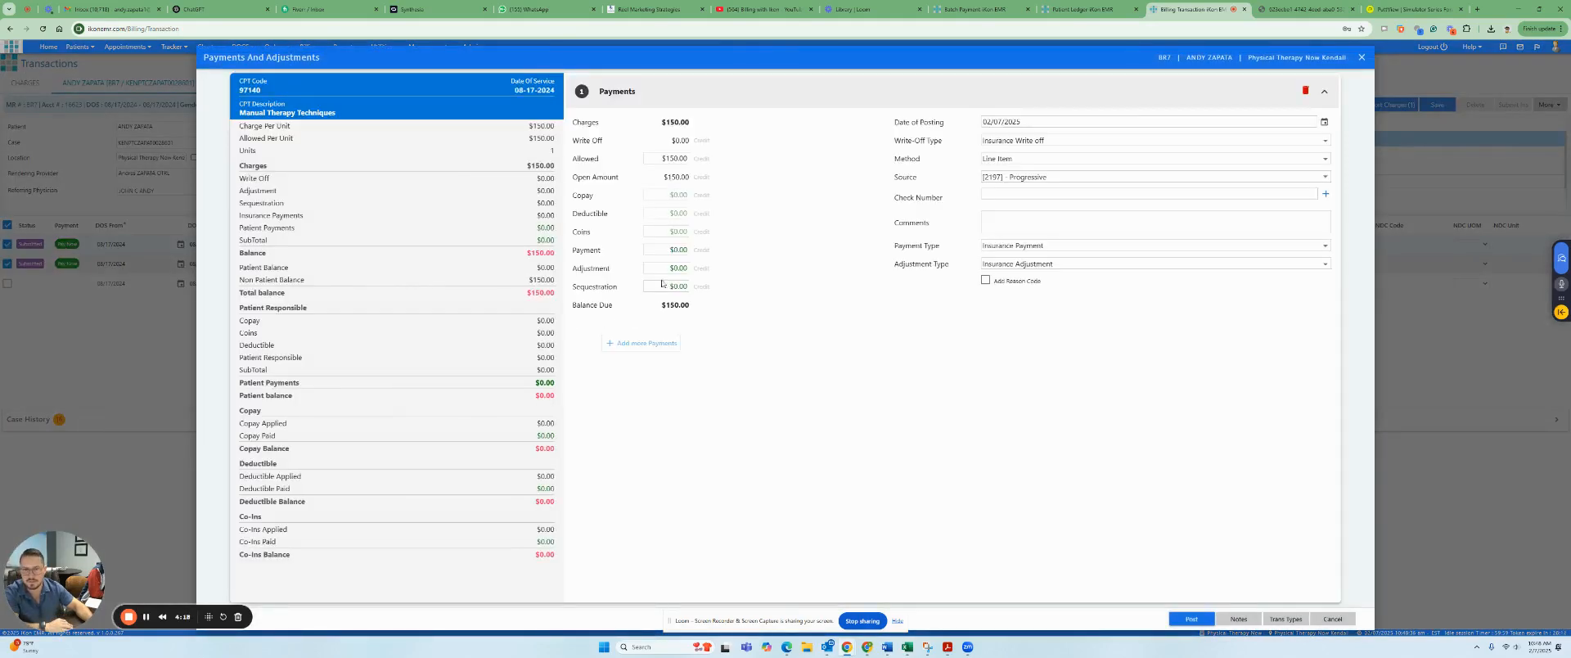
click(660, 249)
click(1007, 192)
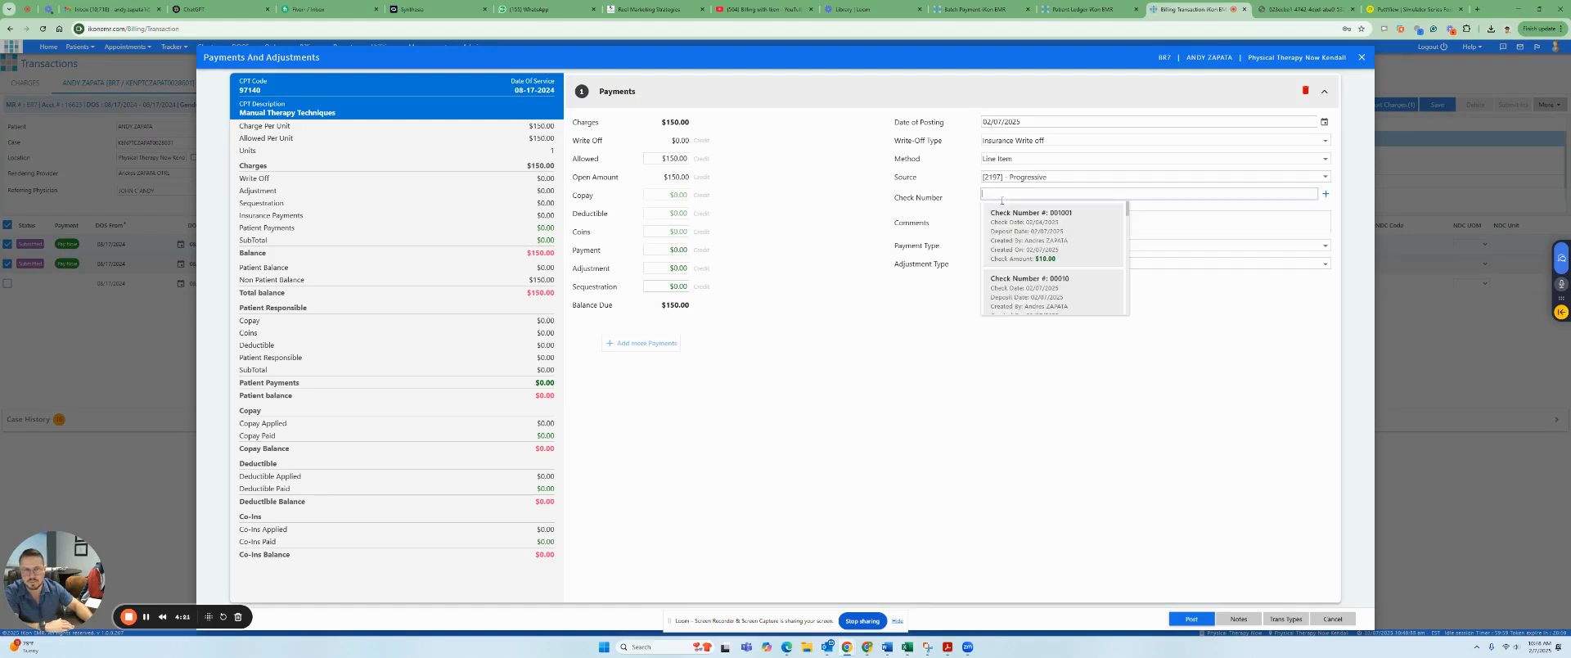